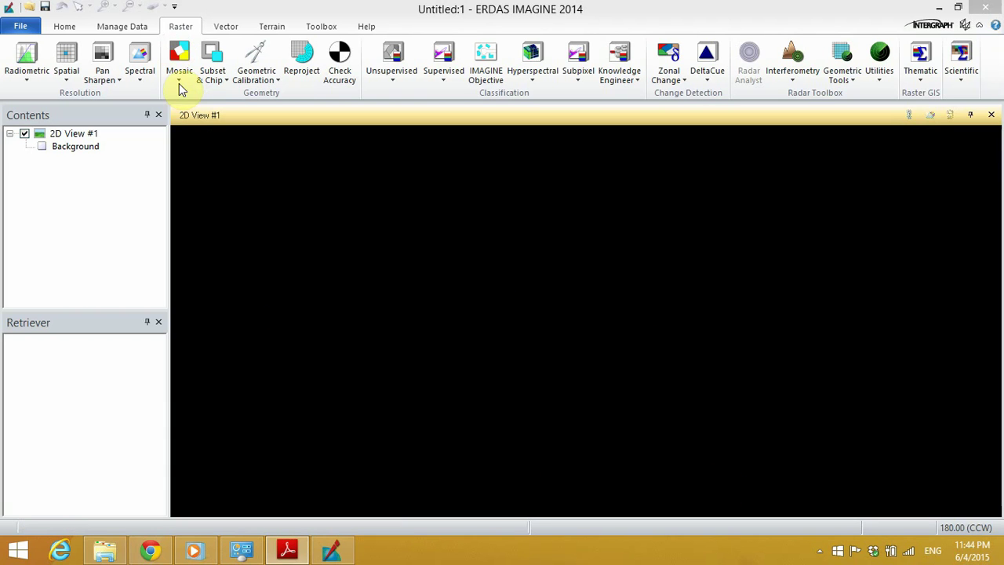
# Launch Layer Stack from Raster > Spectral and centre the Layer Selection and Stacking dialog over the view
pyautogui.click(138, 79)
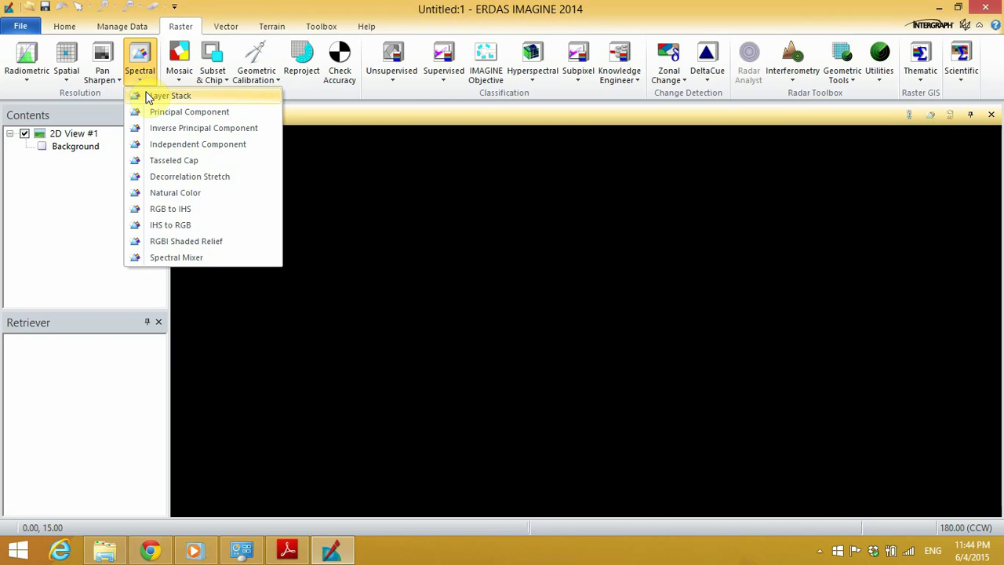
pyautogui.click(161, 96)
pyautogui.moveTo(222, 101); pyautogui.dragTo(402, 171)
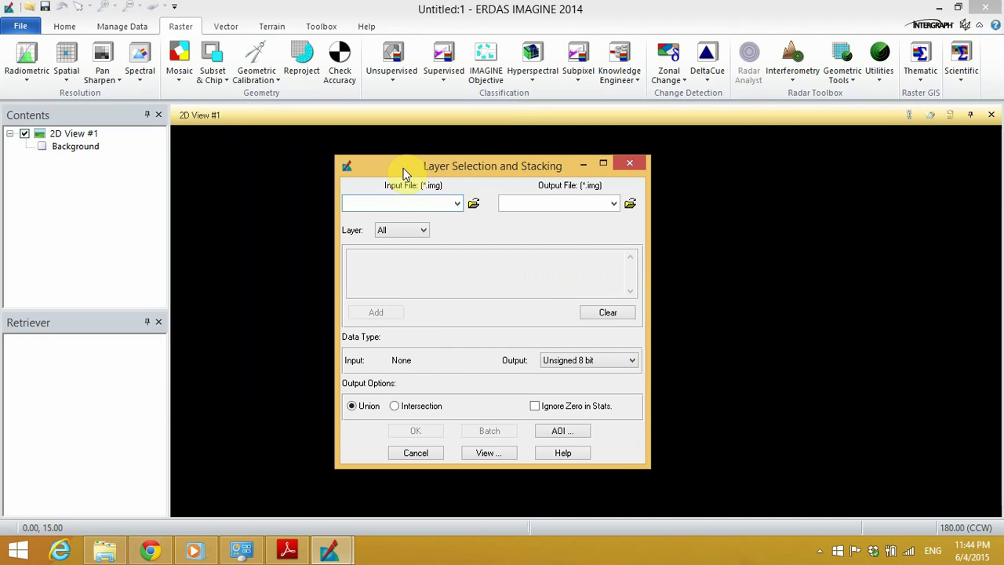
# Browse the Input File dialog to Data (D:) > Landsat Data > Eskisehir_Clear and filter it to TIFF files
pyautogui.click(473, 205)
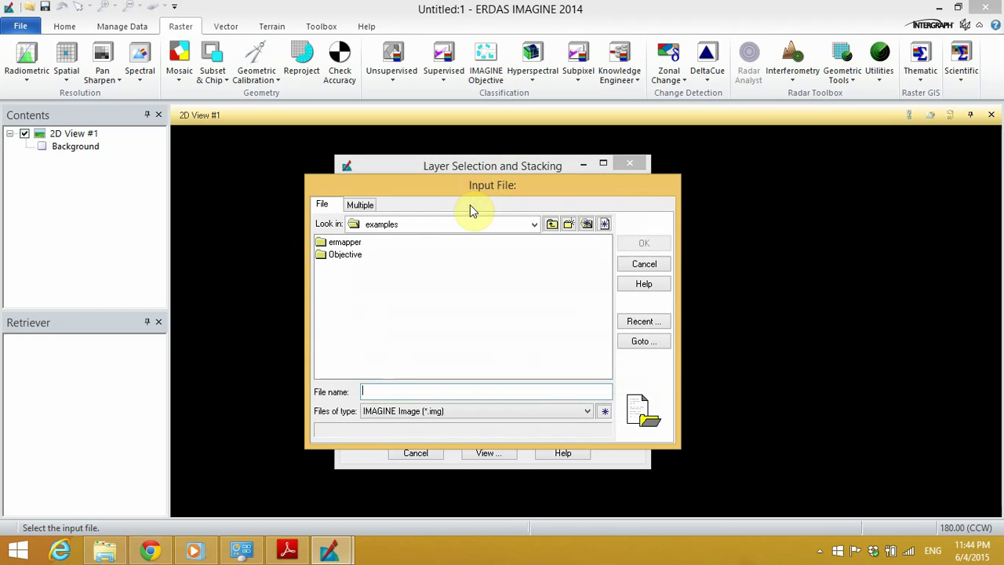
pyautogui.click(642, 322)
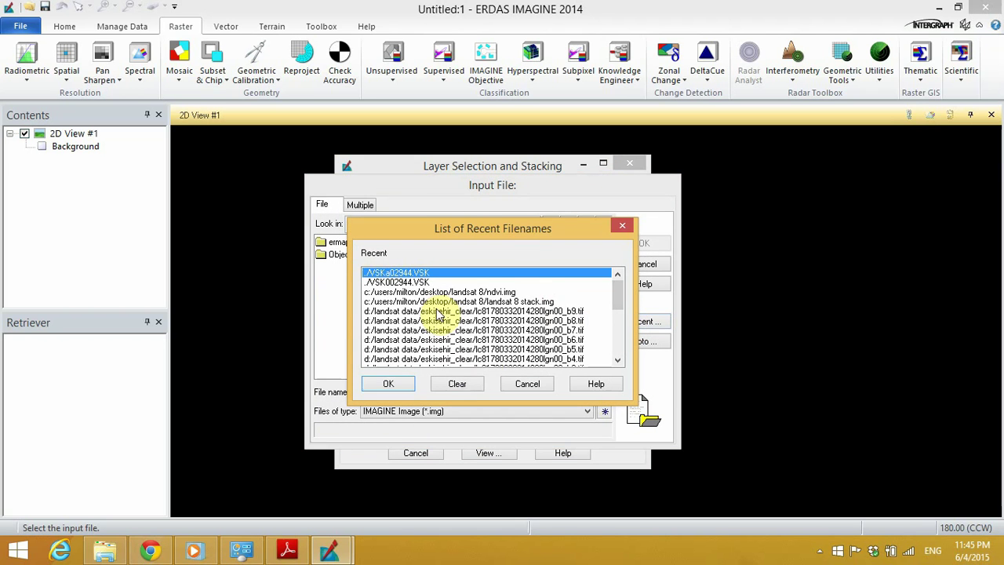
pyautogui.click(621, 227)
pyautogui.click(533, 225)
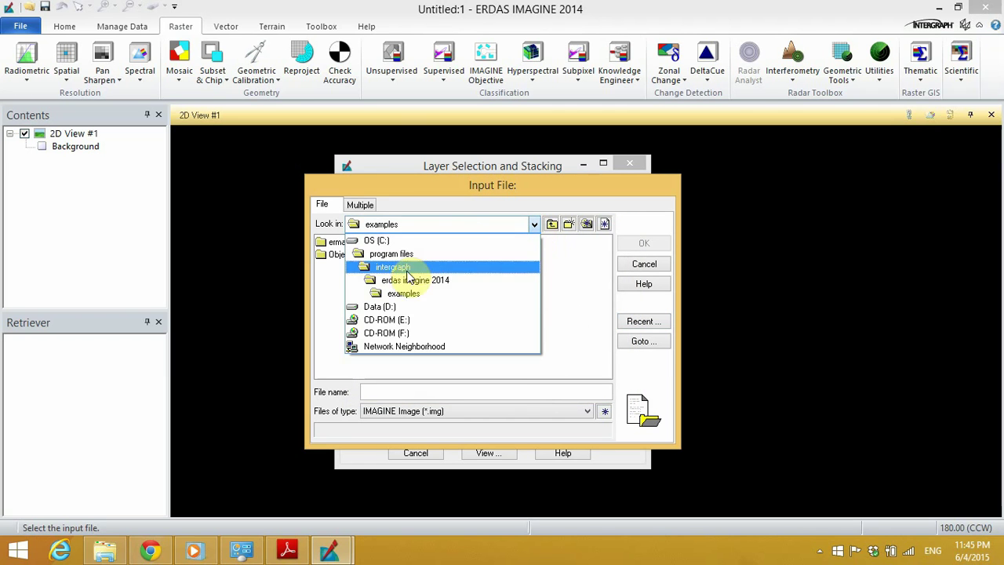
pyautogui.click(380, 306)
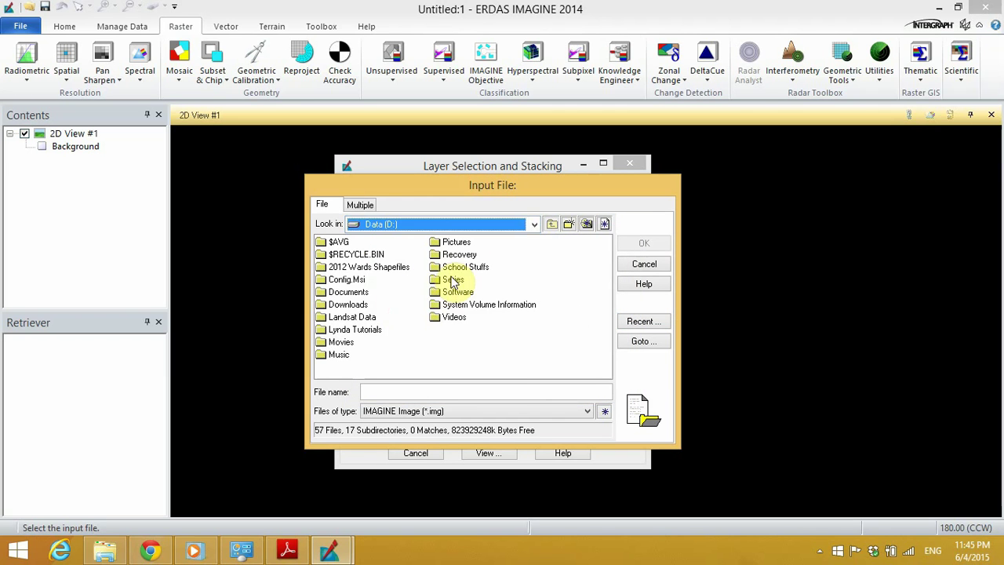
pyautogui.click(357, 316)
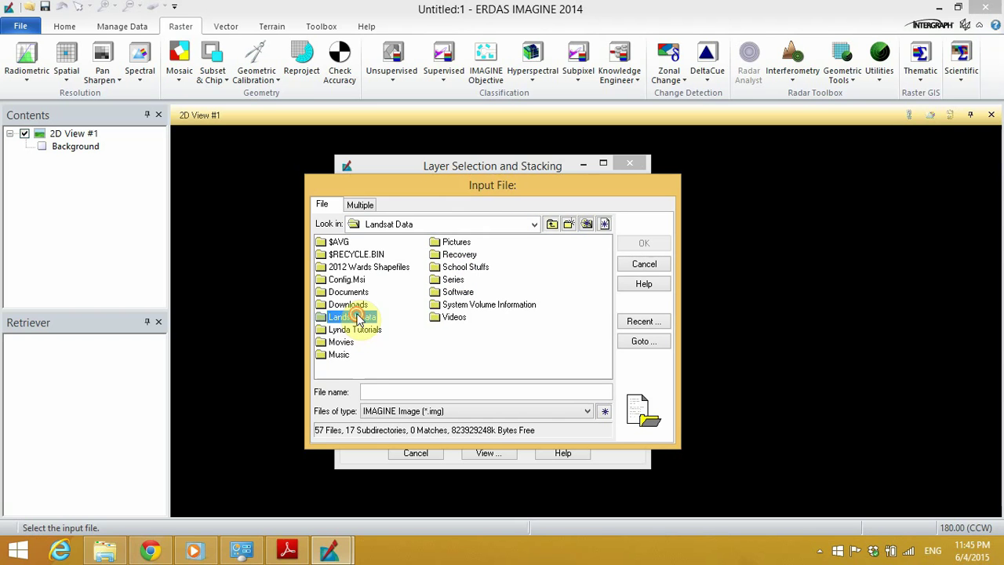
pyautogui.click(355, 256)
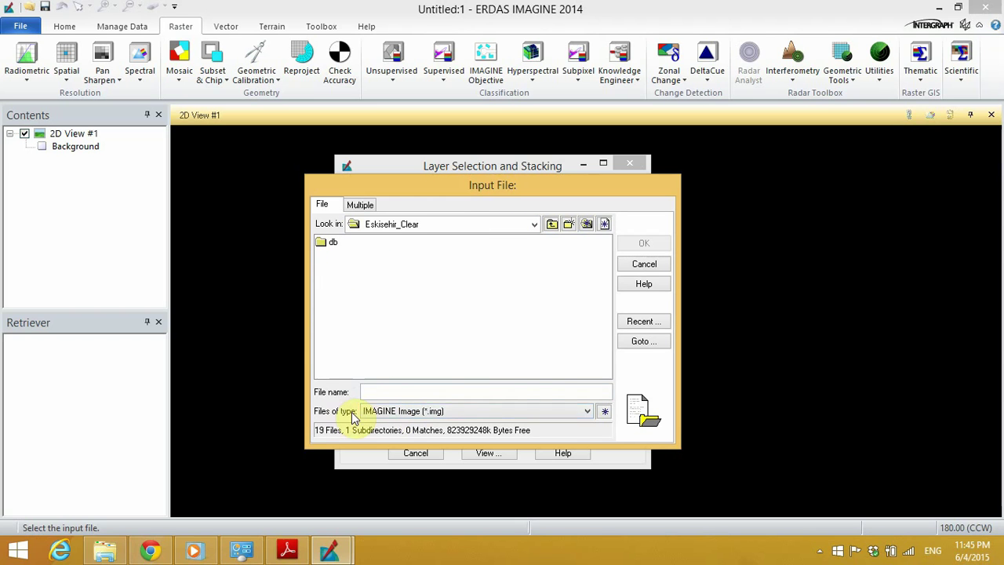
pyautogui.click(400, 417)
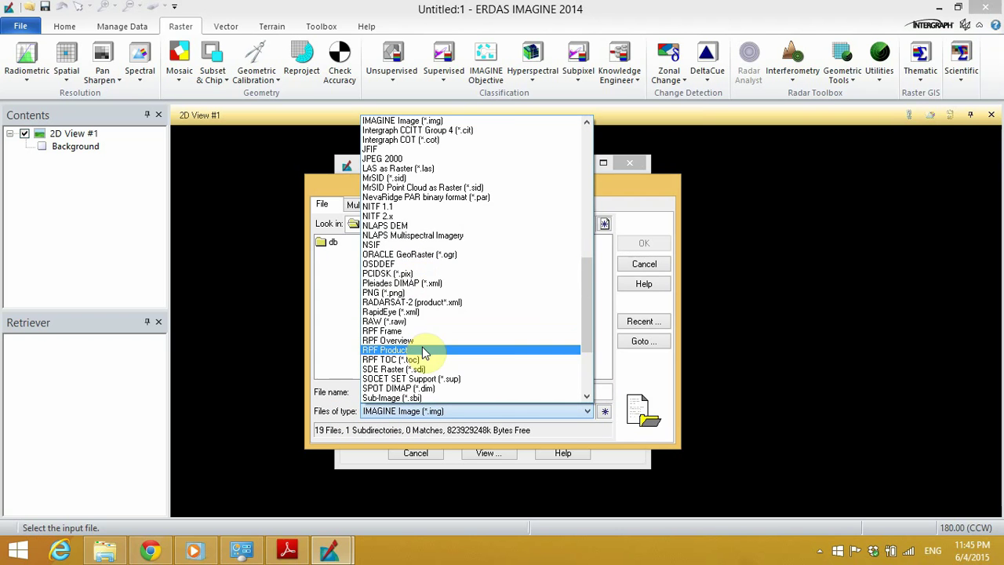
pyautogui.scroll(-4, 423, 353)
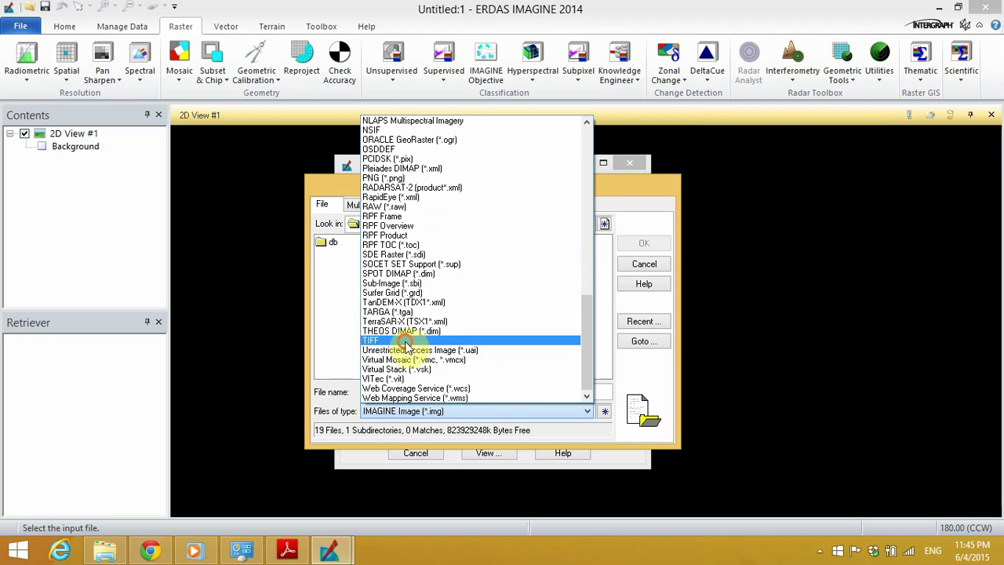
pyautogui.click(406, 340)
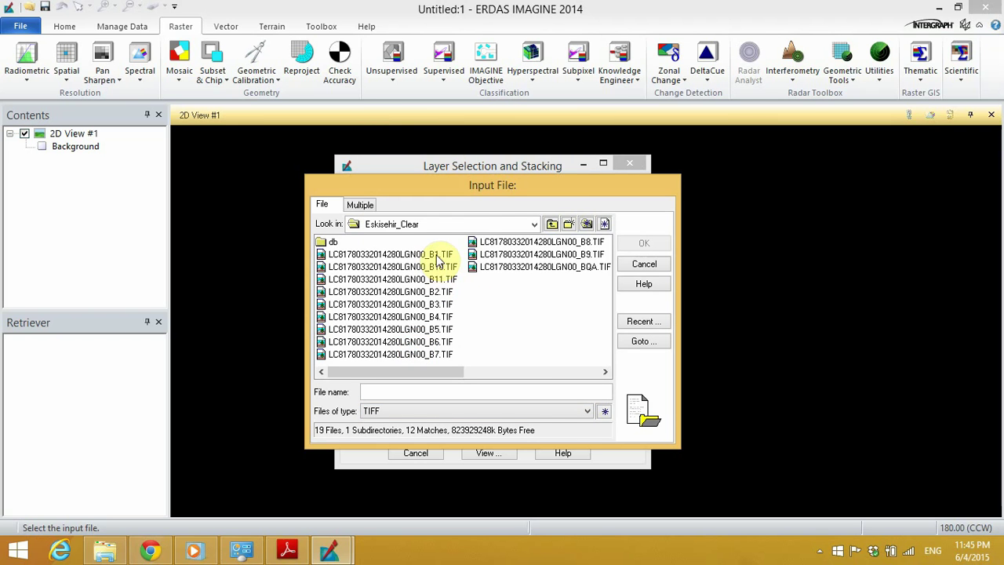
pyautogui.moveTo(454, 192); pyautogui.dragTo(560, 223)
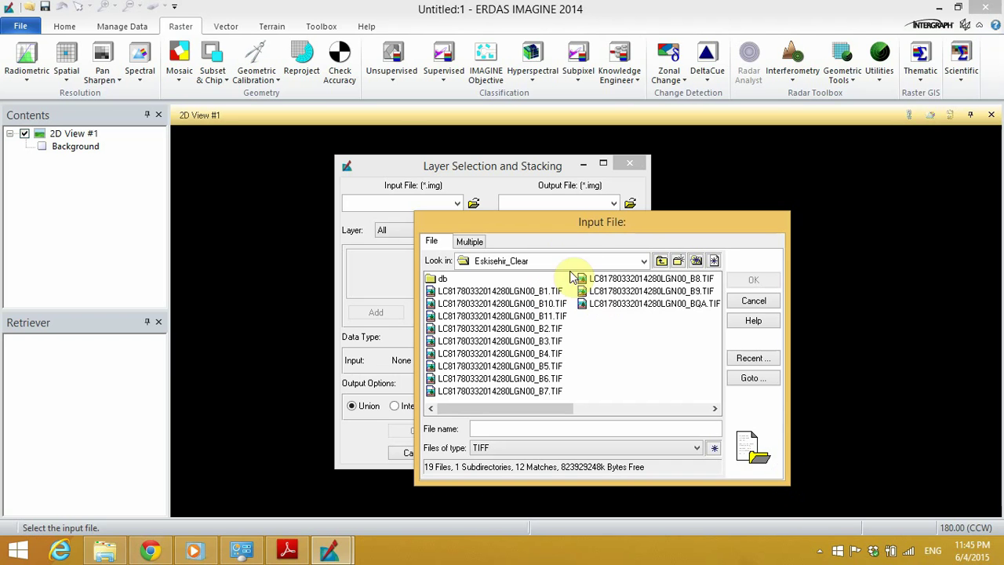
pyautogui.moveTo(556, 221); pyautogui.dragTo(502, 197)
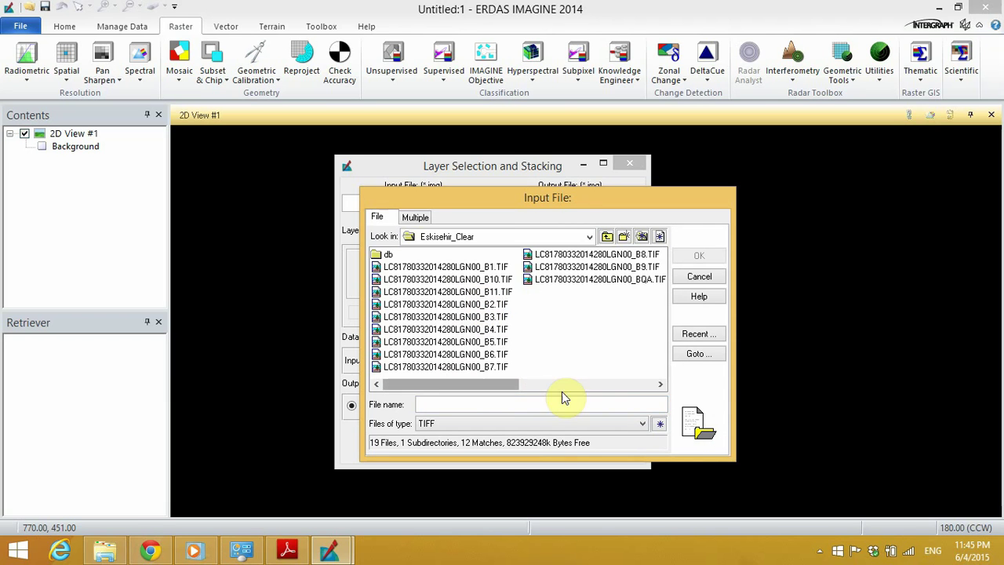
pyautogui.moveTo(502, 198); pyautogui.dragTo(500, 182)
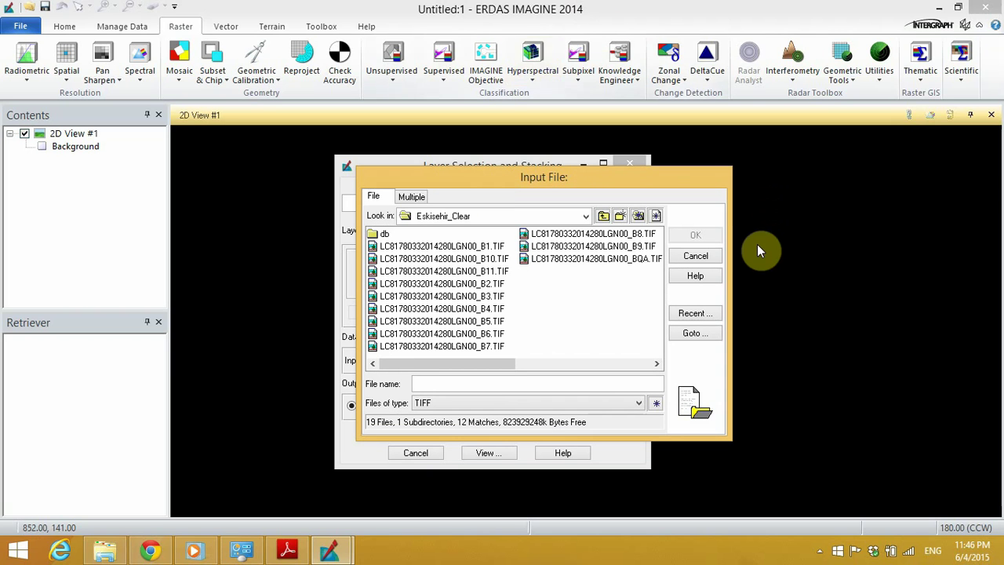
pyautogui.click(482, 177)
pyautogui.moveTo(482, 178); pyautogui.dragTo(498, 192)
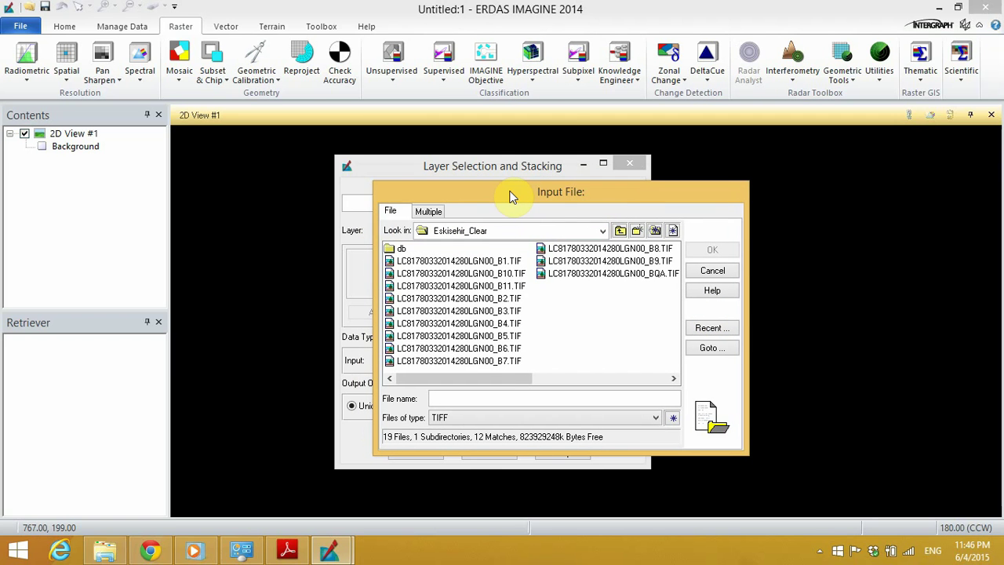
pyautogui.click(505, 262)
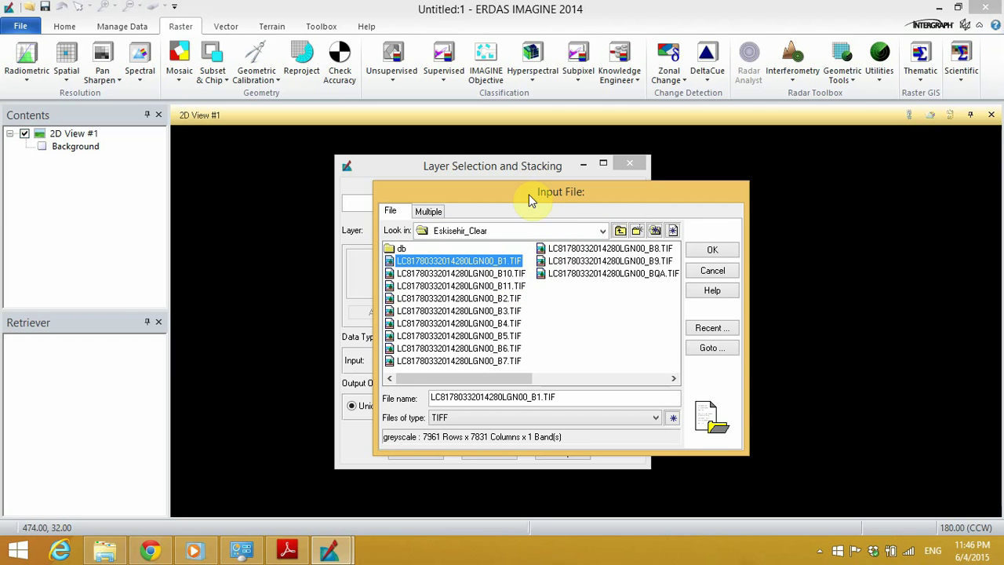
pyautogui.moveTo(528, 194); pyautogui.dragTo(613, 197)
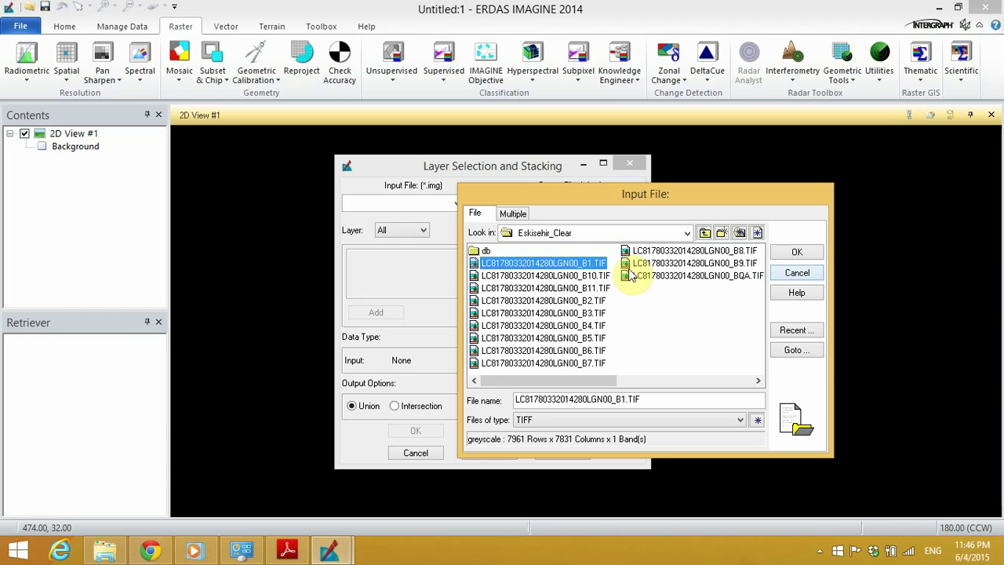
# Confirm band 1 as input, add it to the stack list, and clear the input path
pyautogui.click(796, 253)
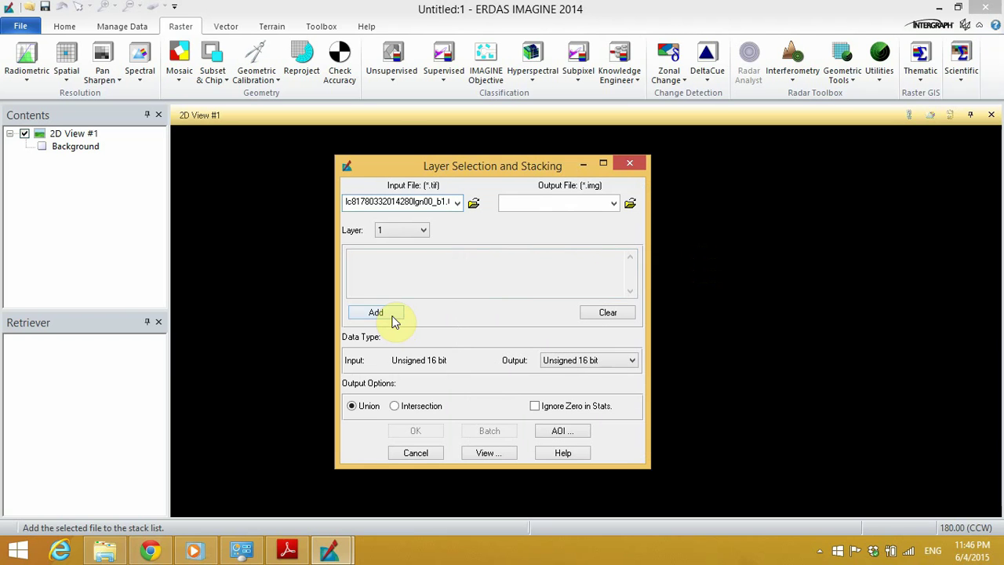
pyautogui.click(393, 317)
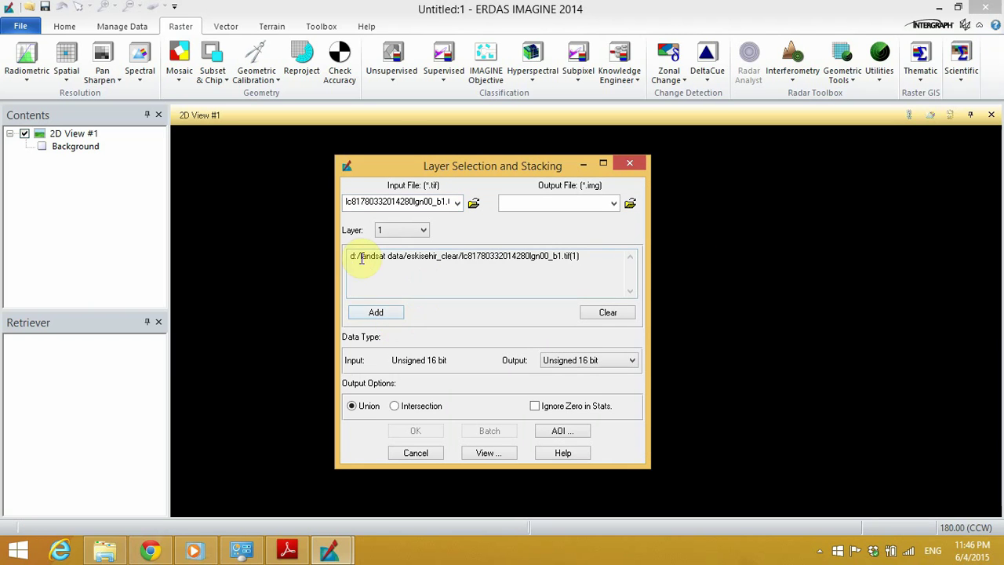
pyautogui.moveTo(352, 258); pyautogui.dragTo(582, 271)
pyautogui.click(589, 265)
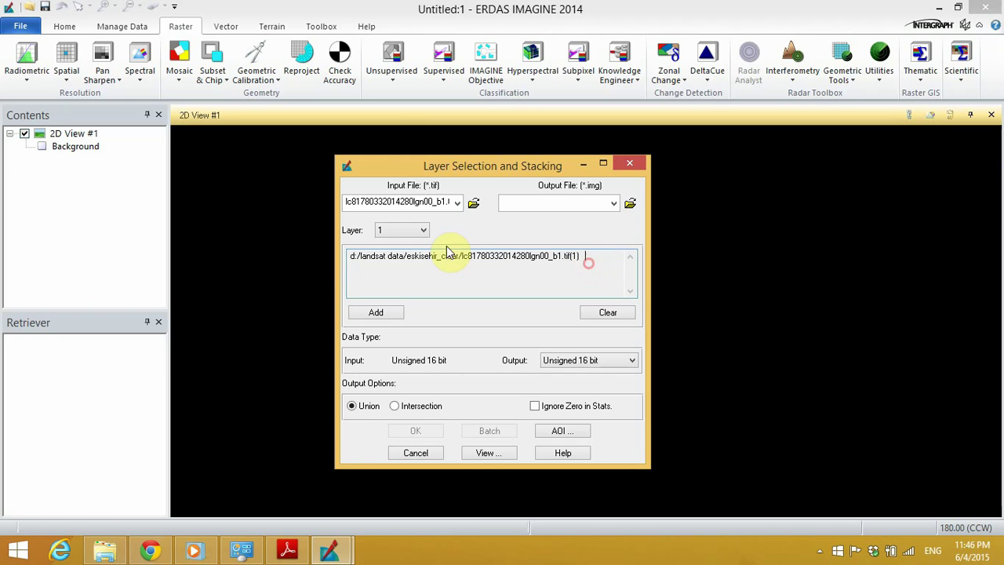
# Add the band 2 and band 3 TIFFs to the stack list
pyautogui.click(472, 203)
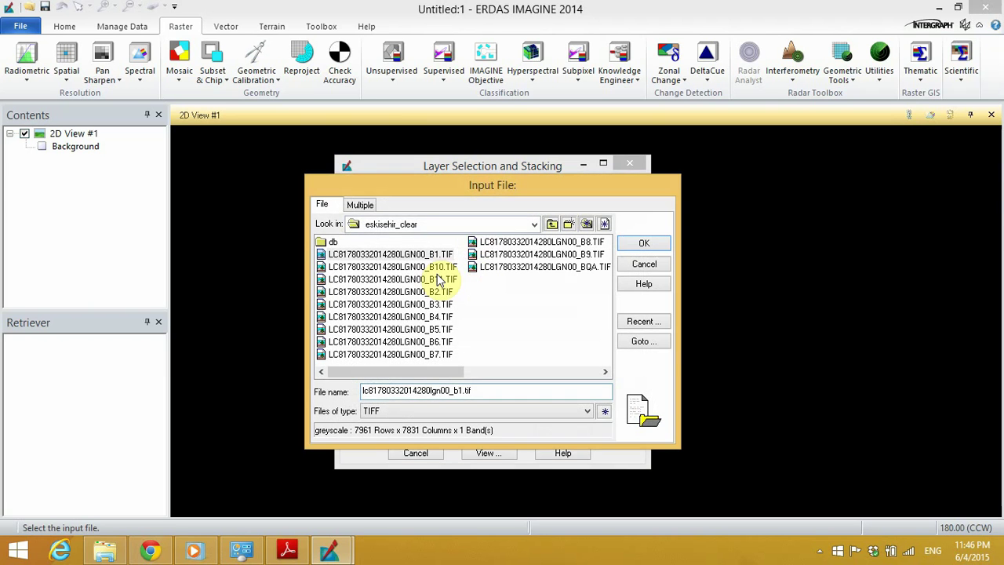
pyautogui.click(437, 291)
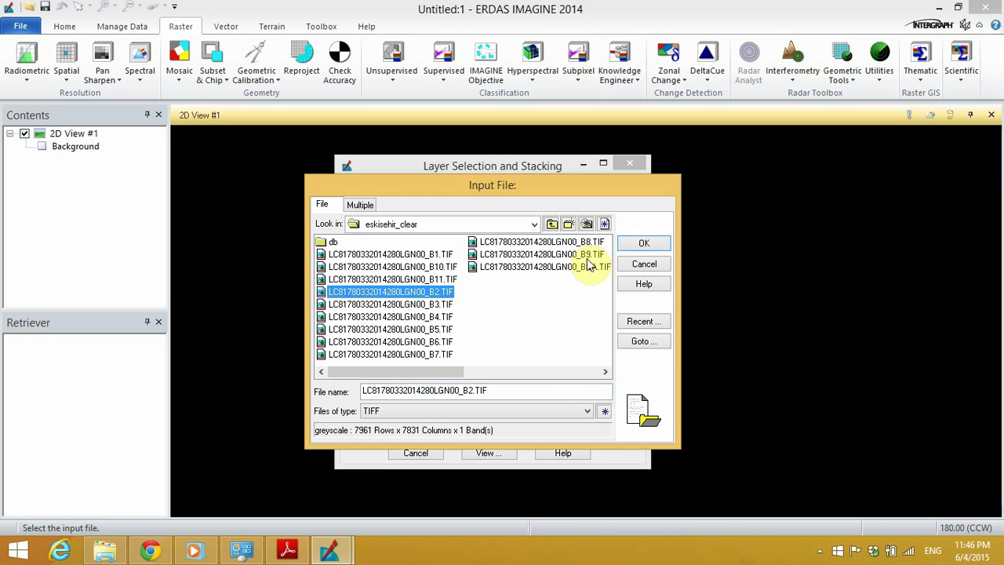
pyautogui.click(644, 244)
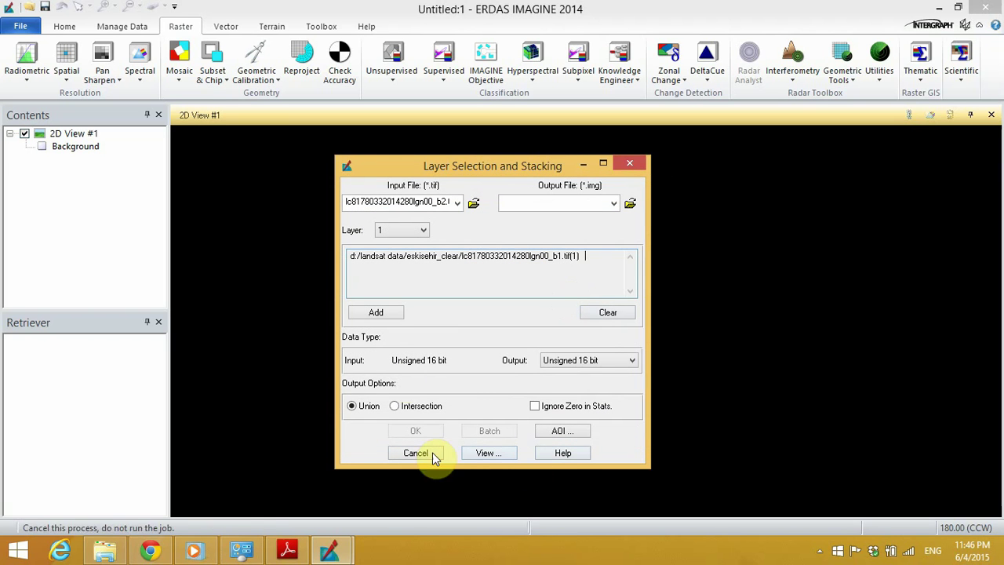
pyautogui.click(387, 317)
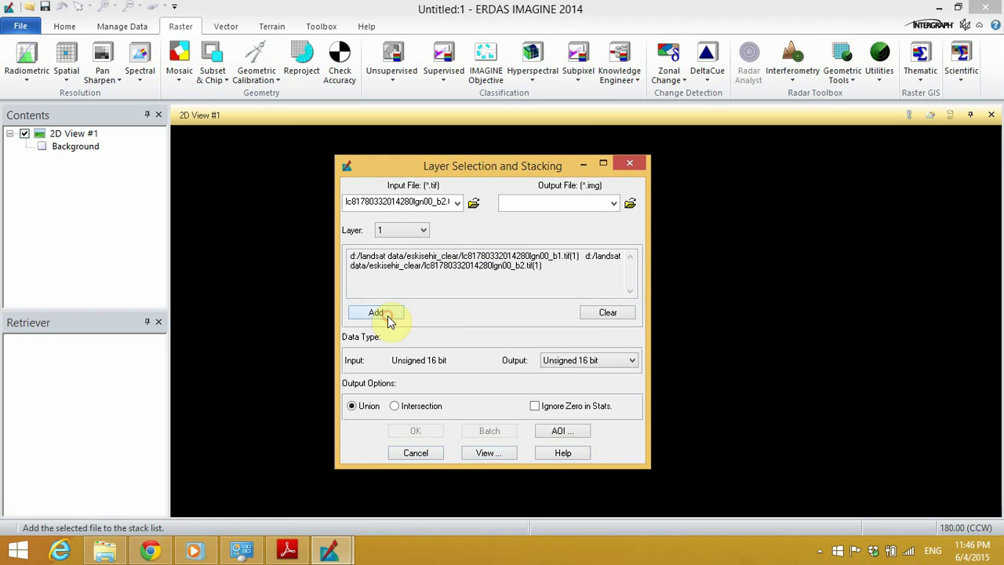
pyautogui.click(472, 203)
pyautogui.click(435, 305)
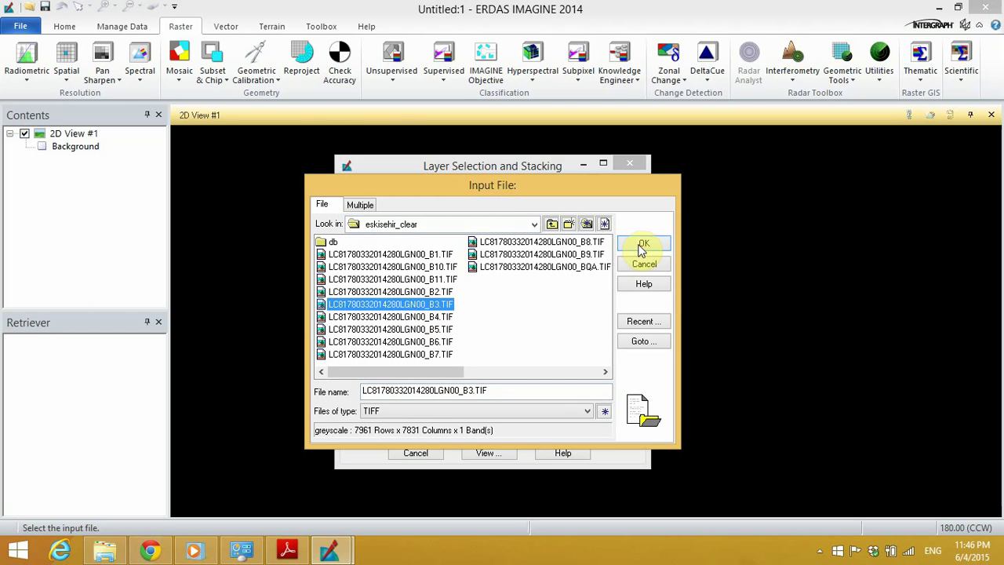
pyautogui.click(639, 242)
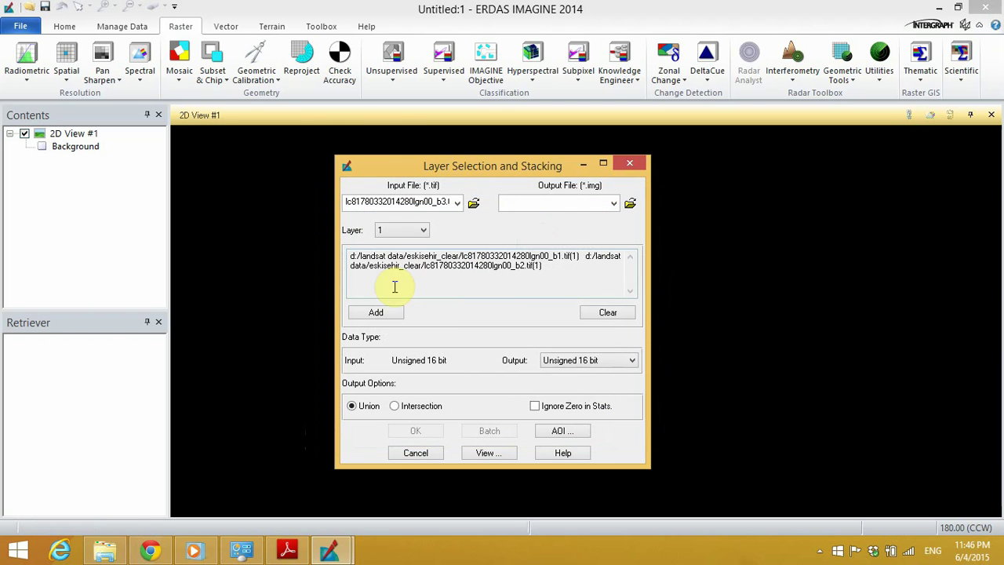
pyautogui.click(388, 316)
# Add the band 4 and band 5 TIFFs to the stack list
pyautogui.click(472, 203)
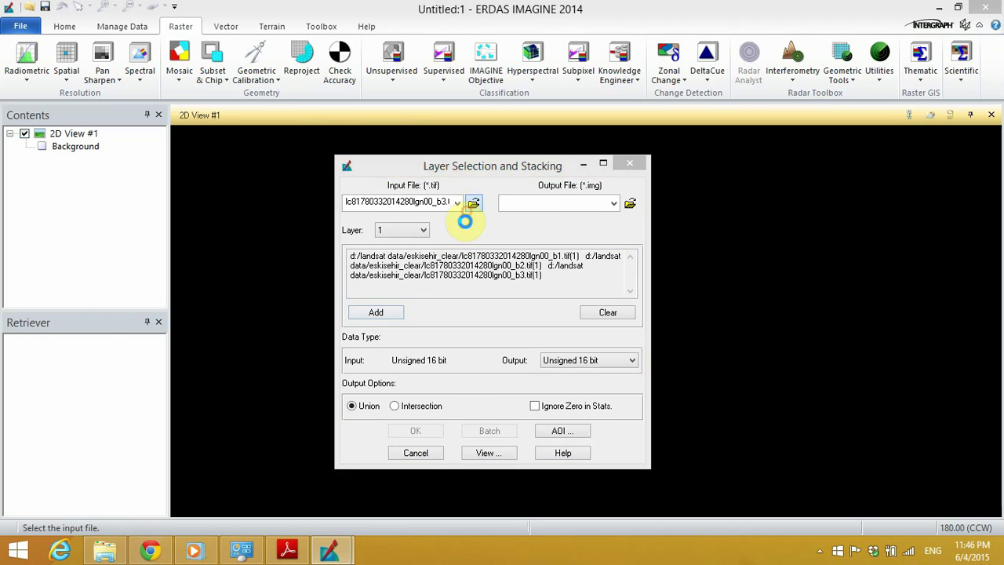
pyautogui.click(433, 317)
pyautogui.click(643, 242)
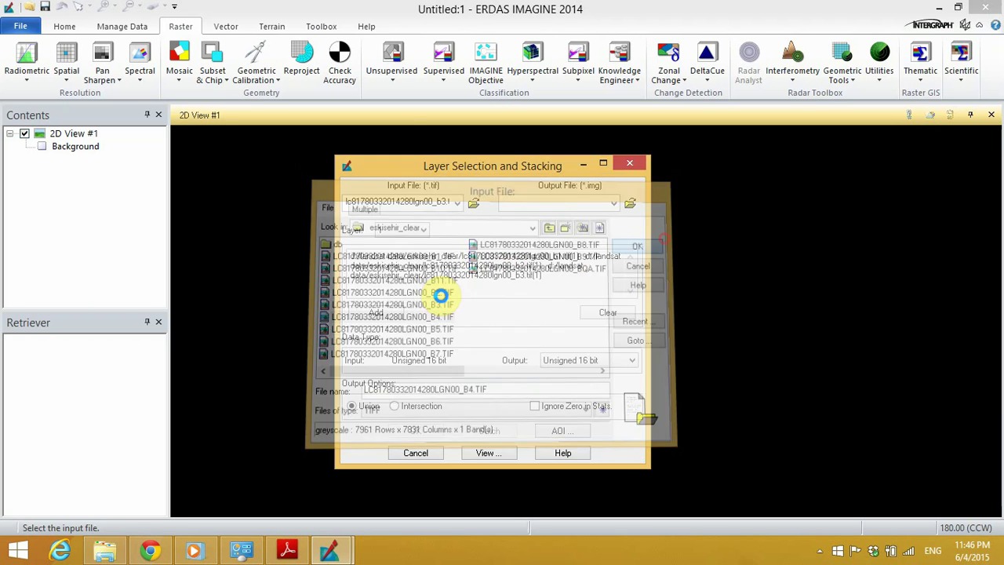
pyautogui.click(398, 312)
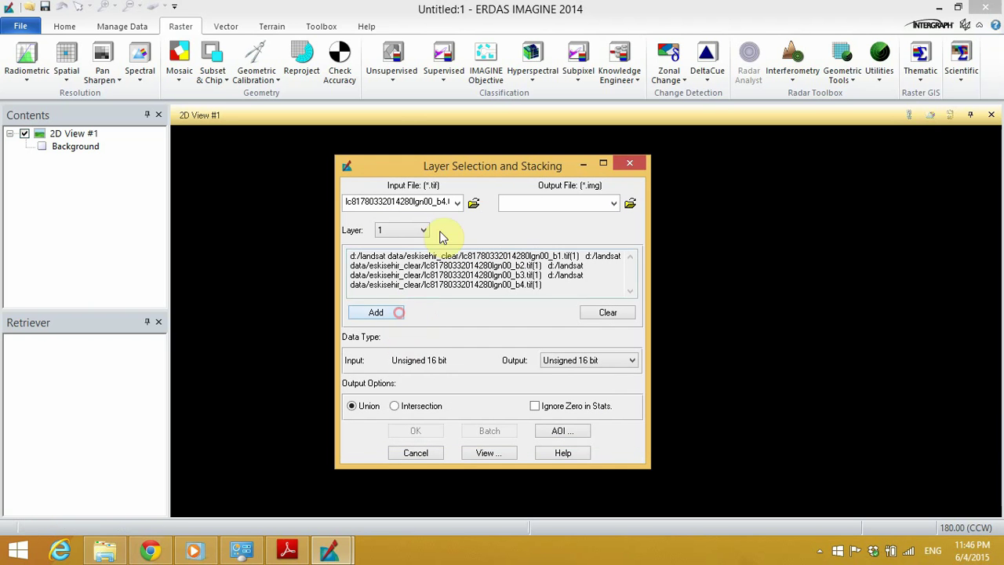
pyautogui.click(475, 203)
pyautogui.click(435, 329)
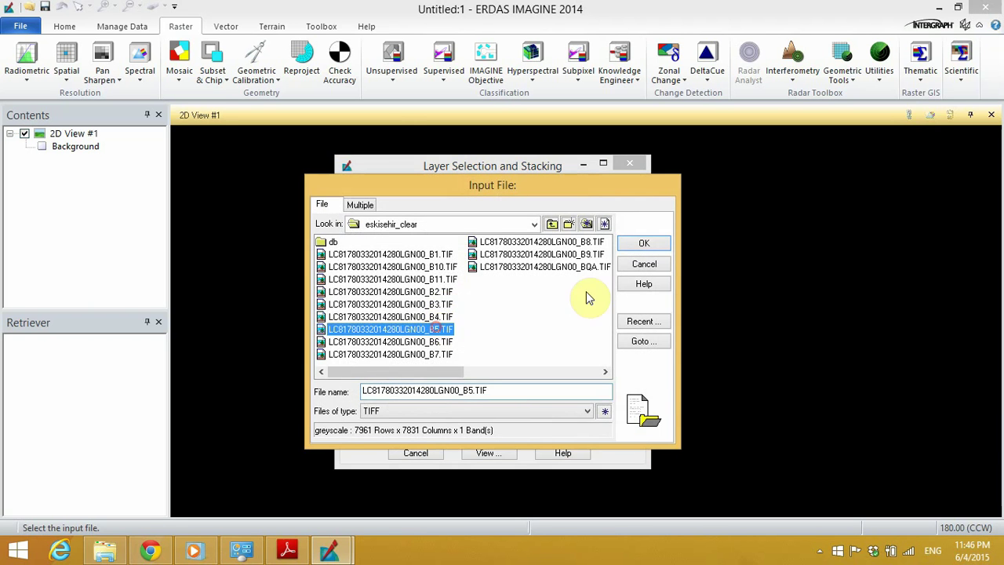
pyautogui.click(643, 243)
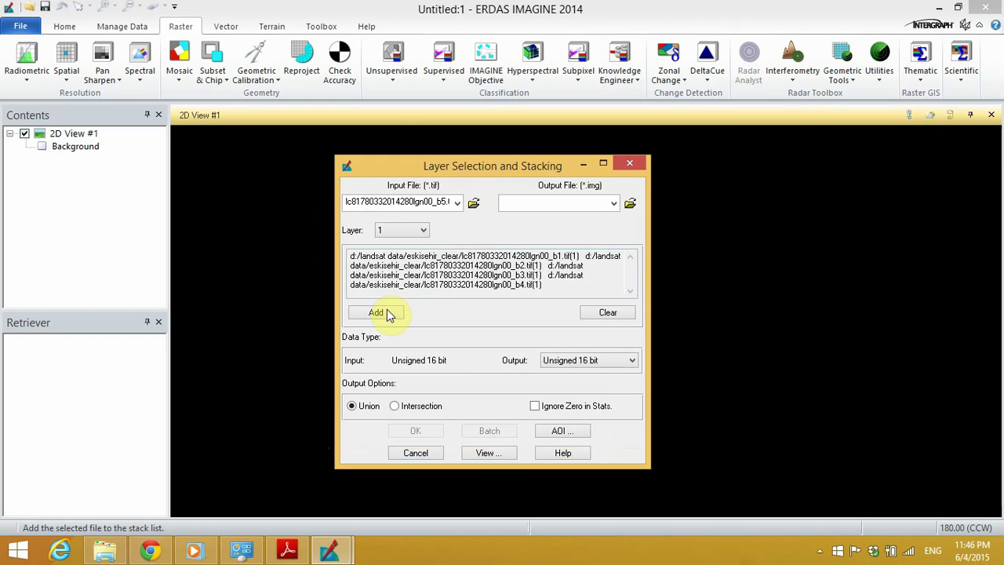
pyautogui.click(387, 314)
# Add the band 6 and band 7 TIFFs to the stack list
pyautogui.click(474, 204)
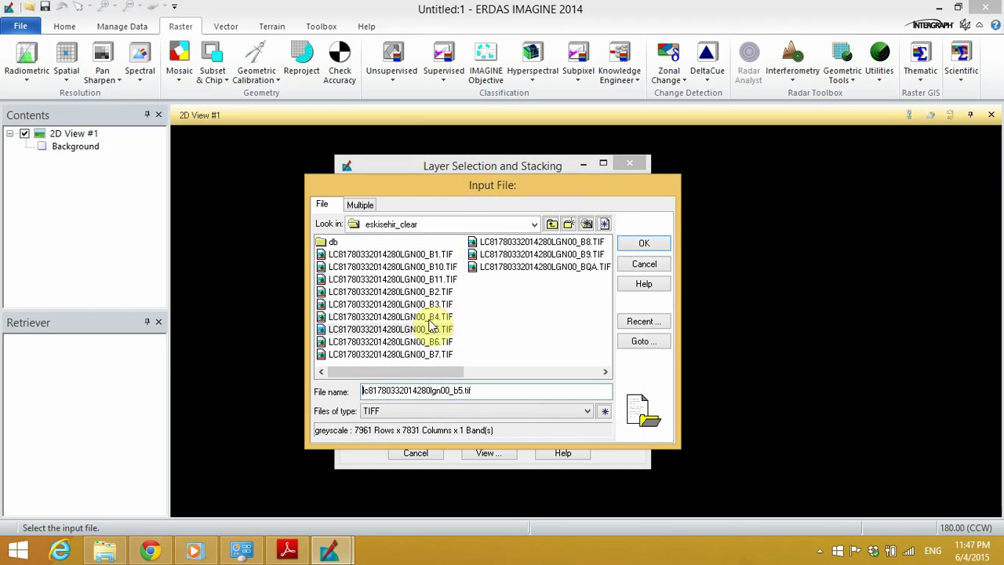
pyautogui.click(430, 341)
pyautogui.click(645, 241)
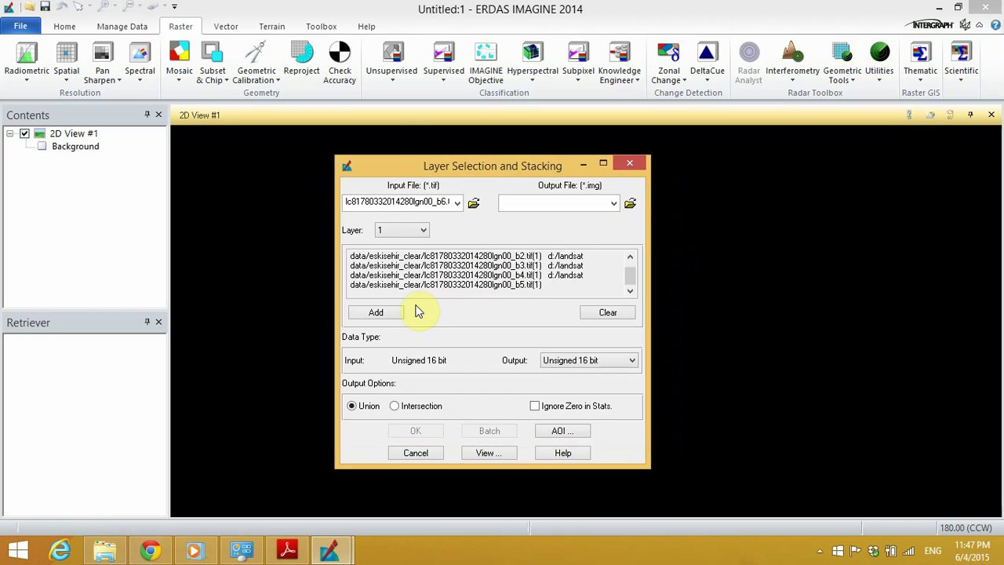
pyautogui.click(389, 311)
pyautogui.click(472, 203)
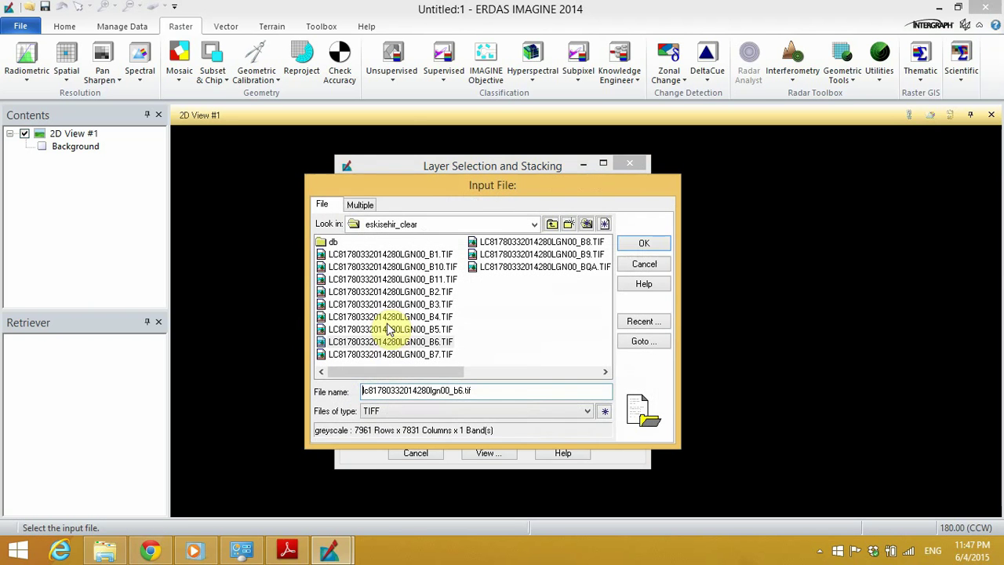
pyautogui.click(392, 354)
pyautogui.click(649, 244)
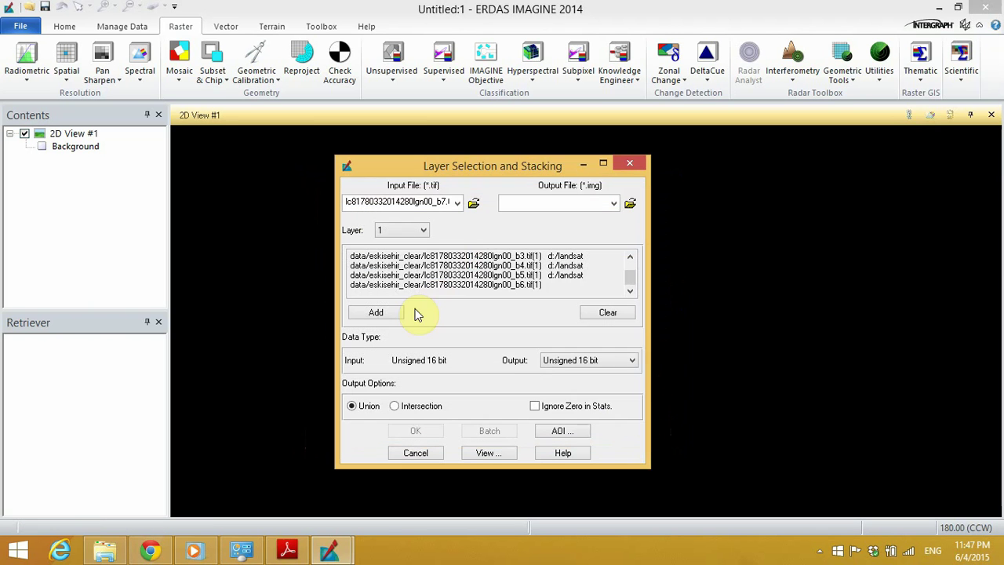
pyautogui.click(385, 313)
# Add the band 8 and band 9 TIFFs to the stack list
pyautogui.click(472, 203)
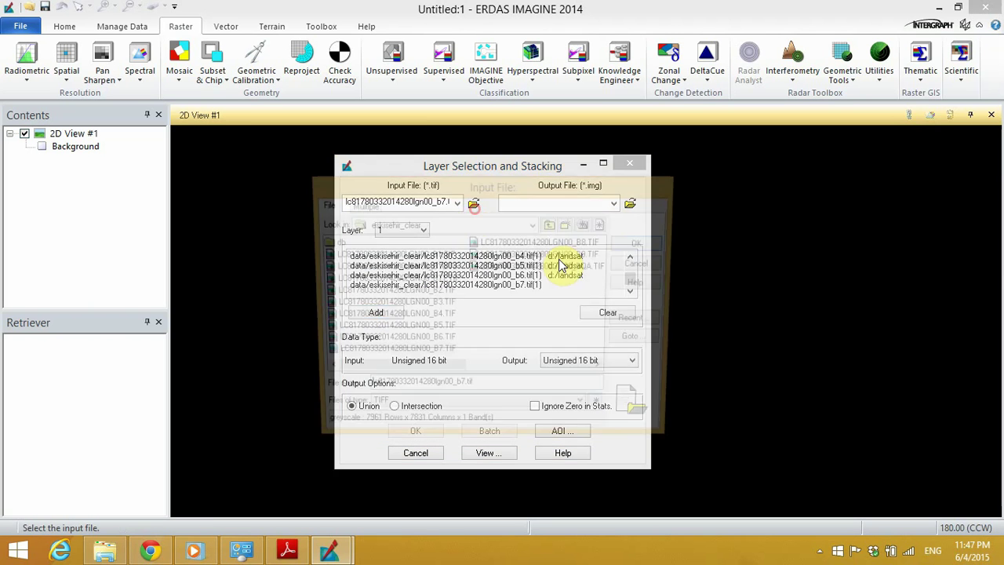
pyautogui.click(558, 242)
pyautogui.click(645, 242)
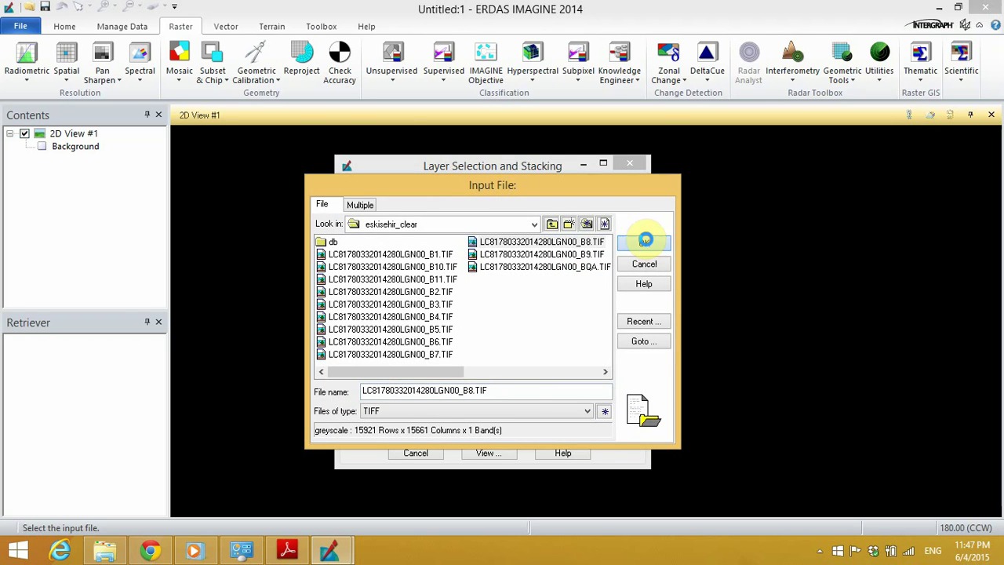
pyautogui.click(381, 313)
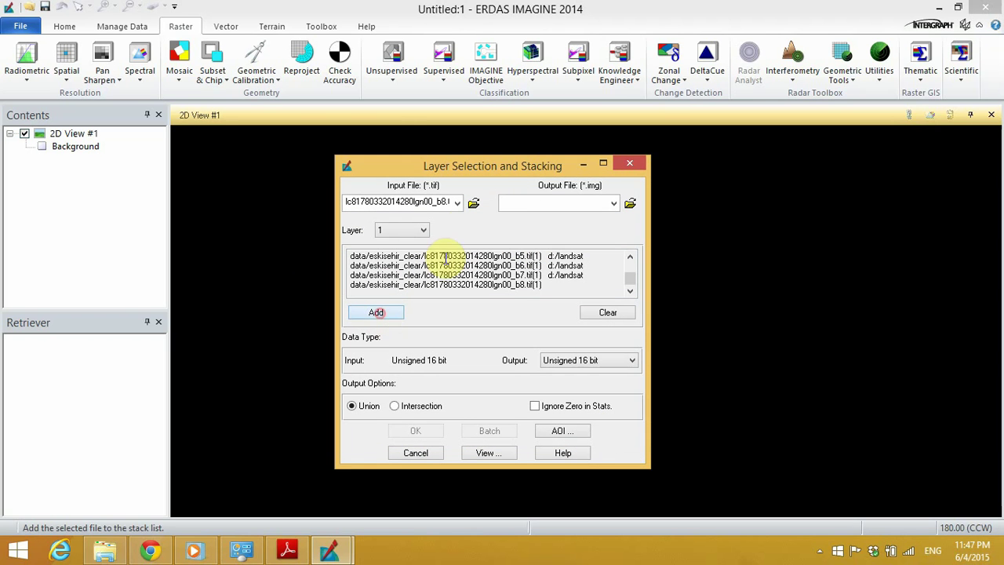
pyautogui.click(475, 205)
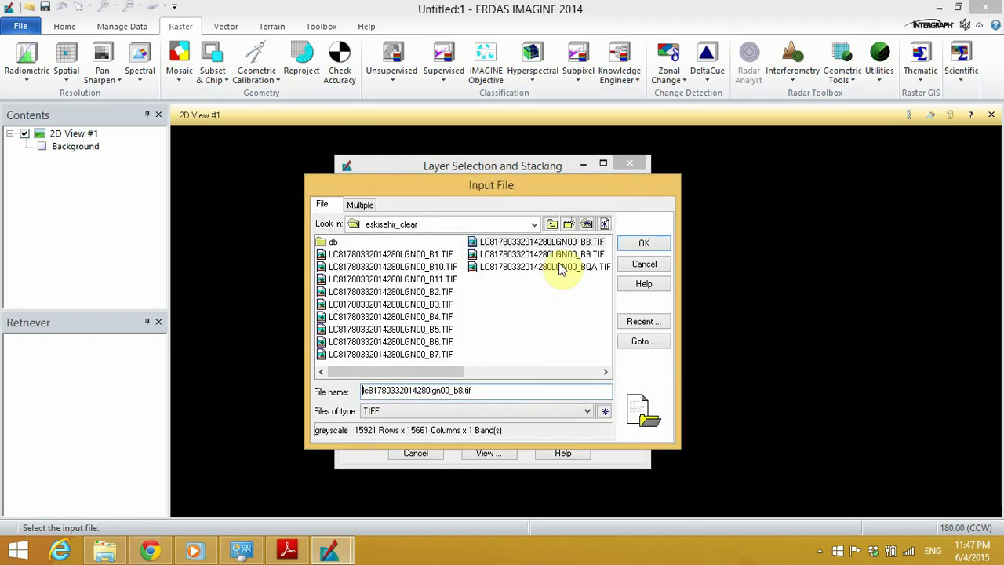
pyautogui.click(541, 254)
pyautogui.click(643, 245)
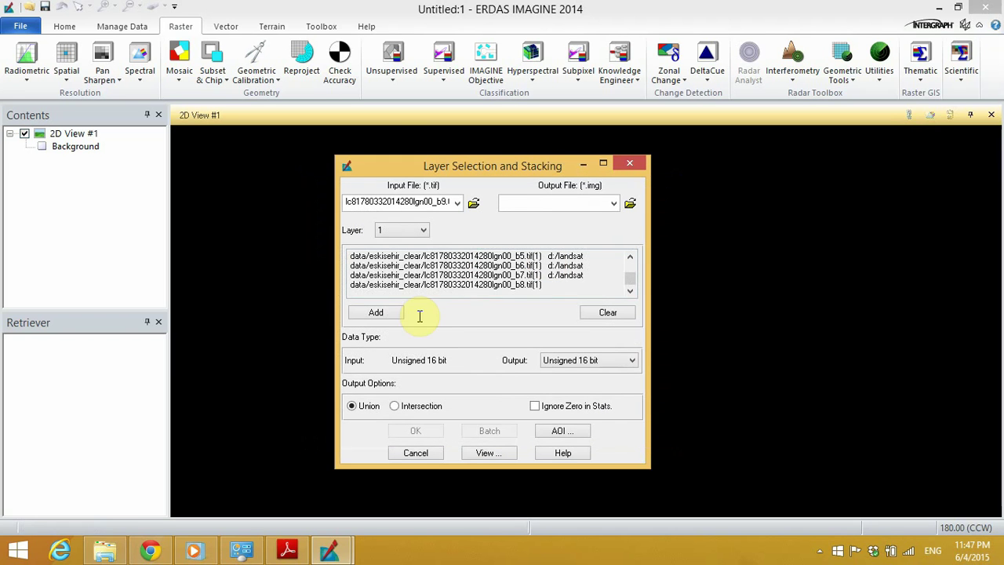
pyautogui.click(399, 314)
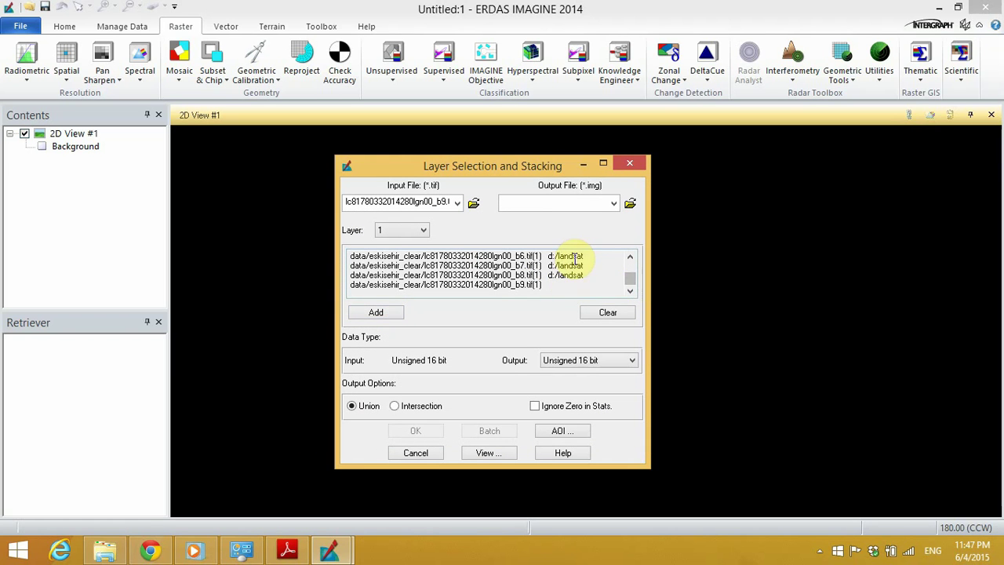
# Create a new 'Landsat 8 stack' folder on the Desktop for the output
pyautogui.click(629, 204)
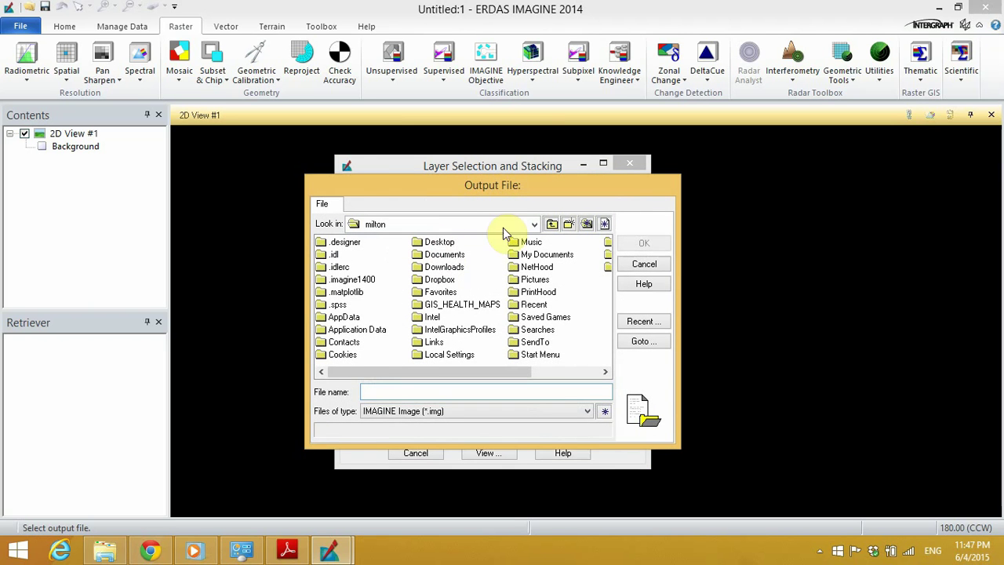
pyautogui.moveTo(526, 189); pyautogui.dragTo(627, 196)
pyautogui.click(532, 251)
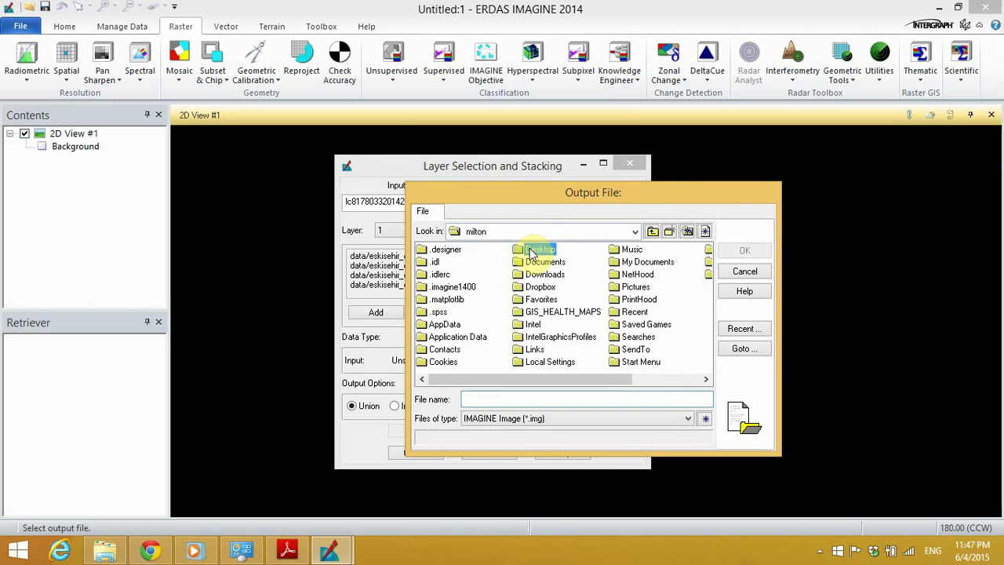
pyautogui.doubleClick(531, 250)
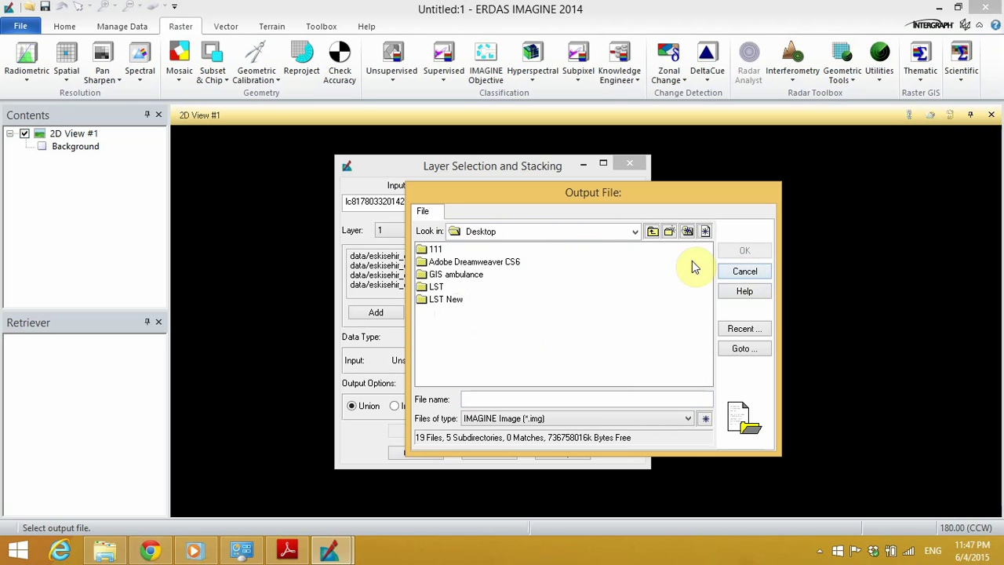
pyautogui.click(668, 233)
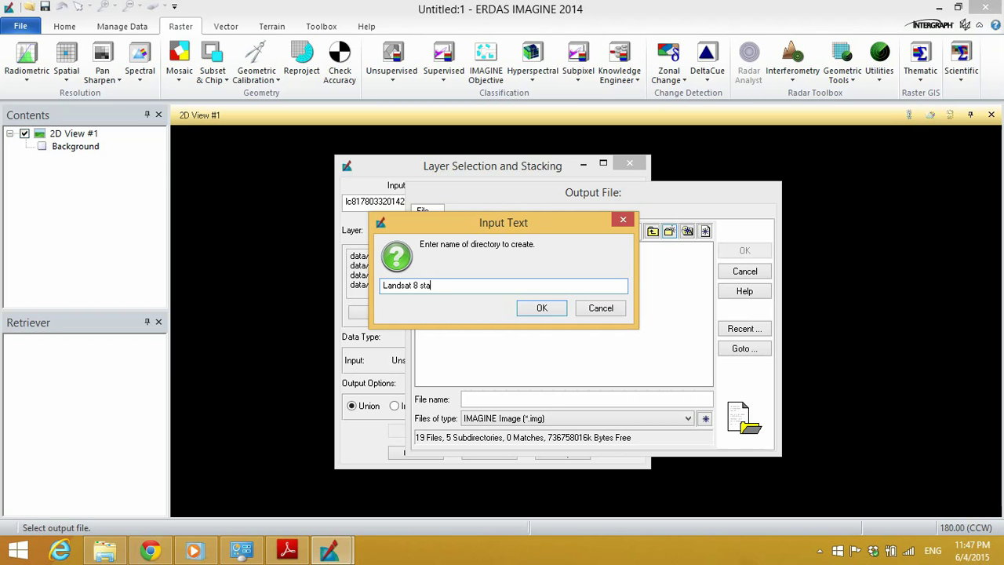
pyautogui.click(531, 309)
# Name the output file lst_8_stk.img in that folder and confirm it
pyautogui.click(522, 398)
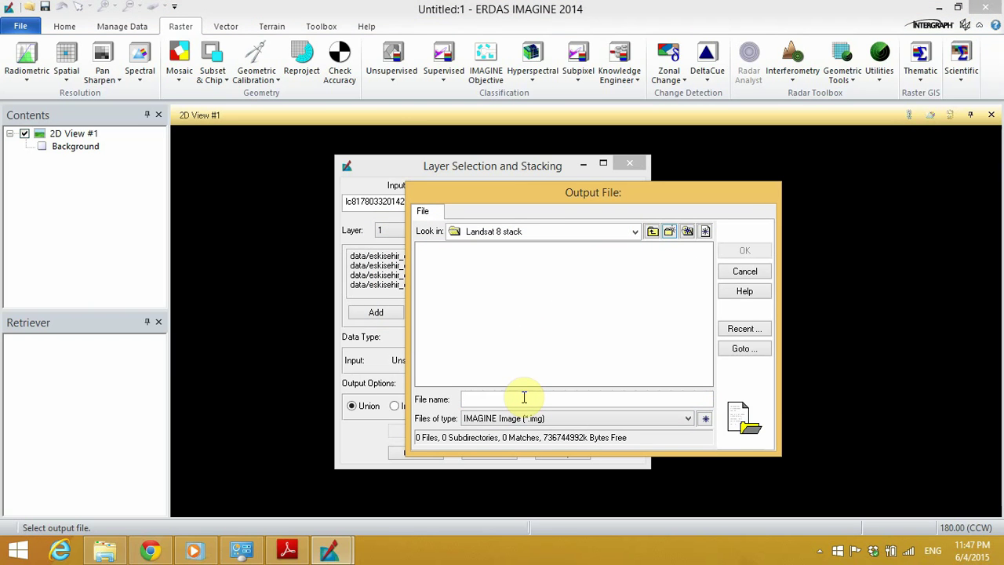
pyautogui.write('LST 8')
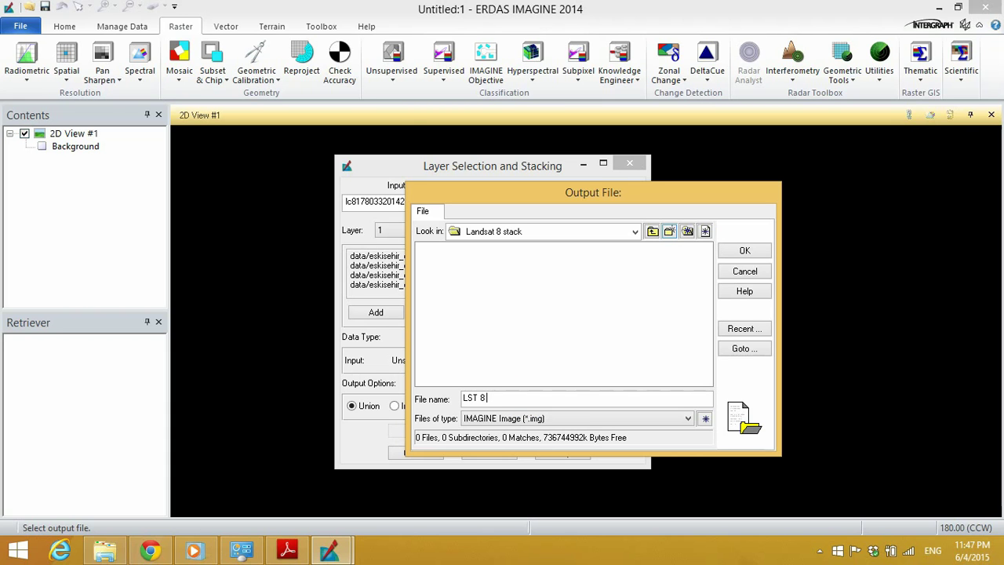
pyautogui.click(525, 398)
pyautogui.write('_8_stk')
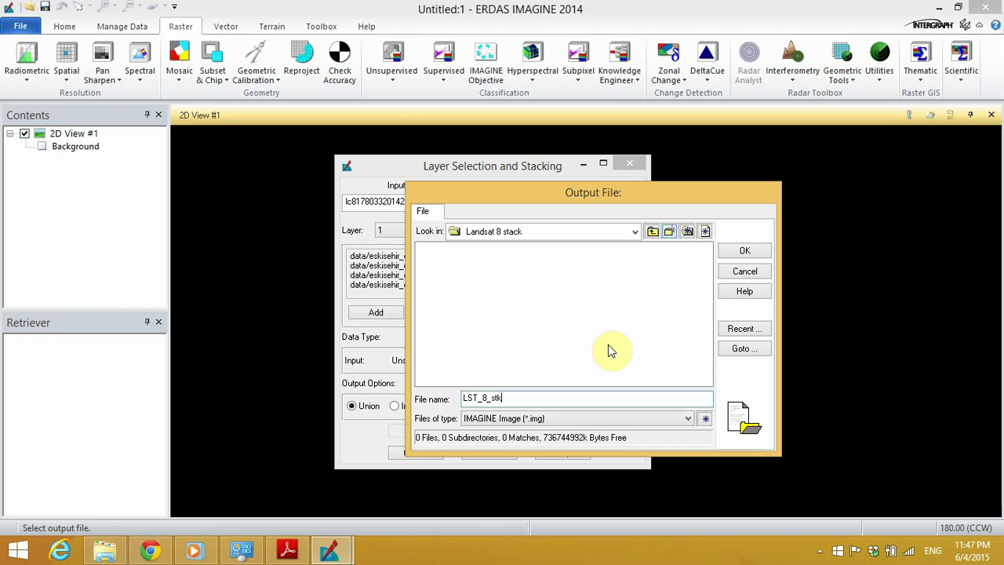
pyautogui.write('.img')
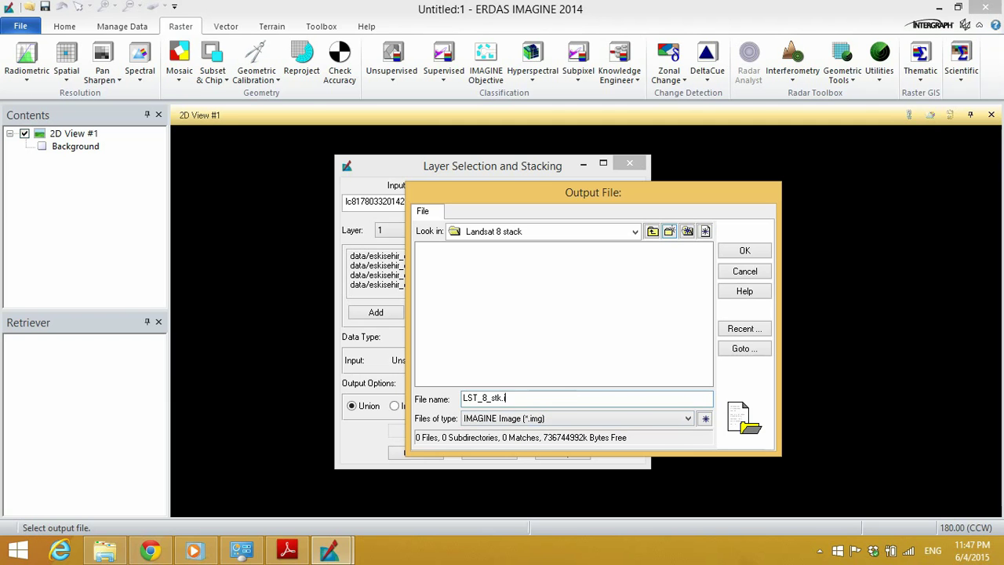
pyautogui.click(742, 251)
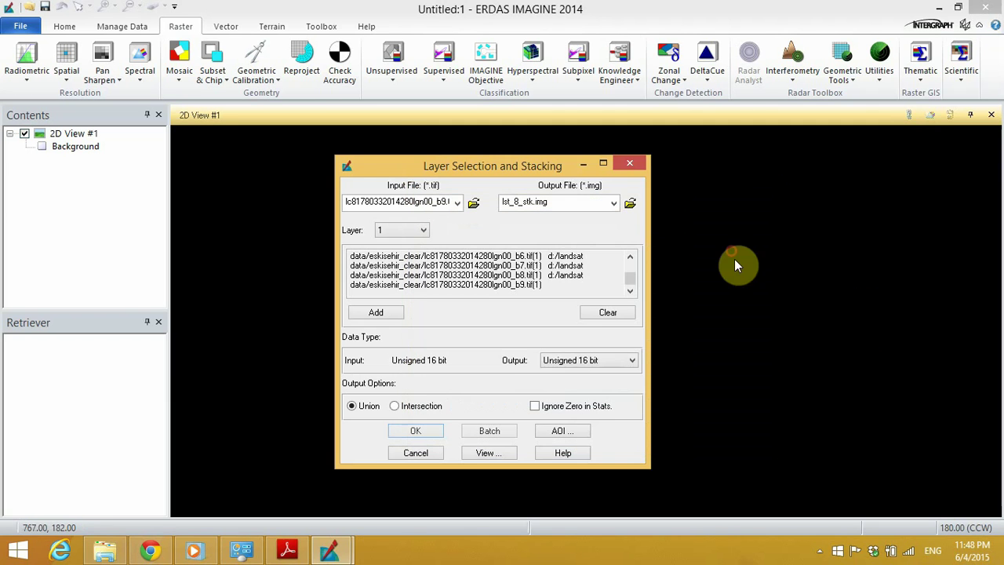
# Run the stacking job and watch the layermerge process in the Process List reach DONE 100%
pyautogui.click(416, 430)
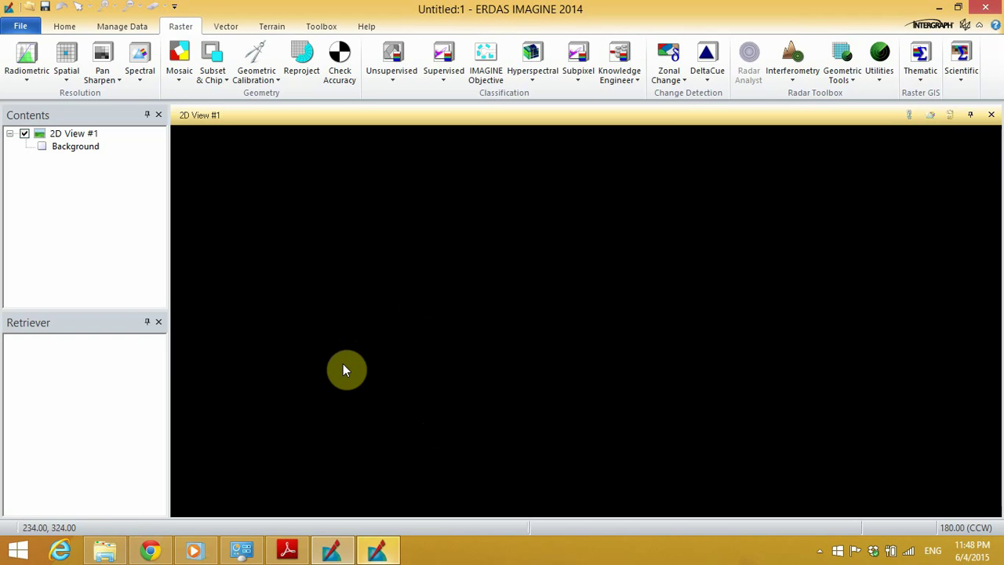
pyautogui.click(378, 551)
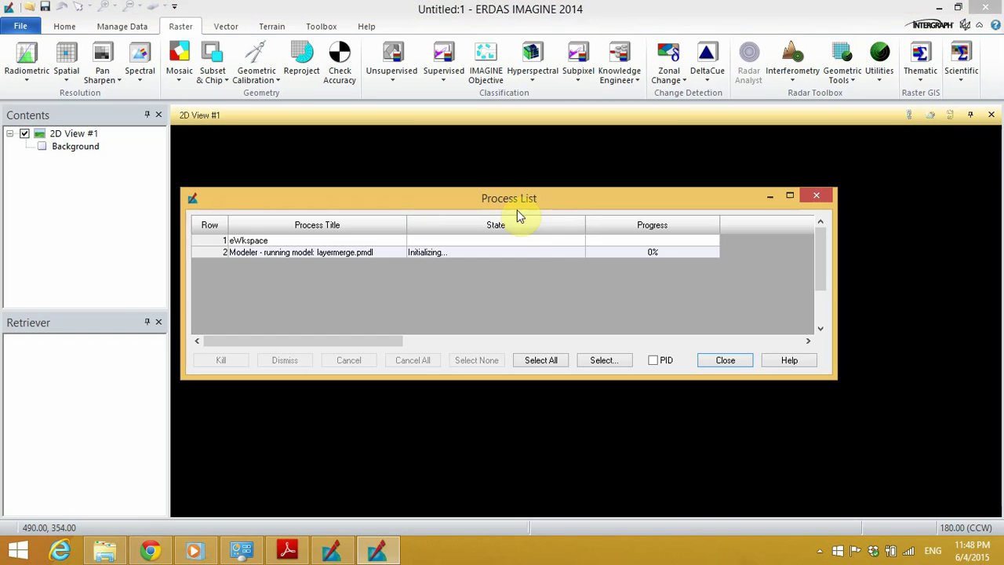
pyautogui.moveTo(546, 193); pyautogui.dragTo(569, 183)
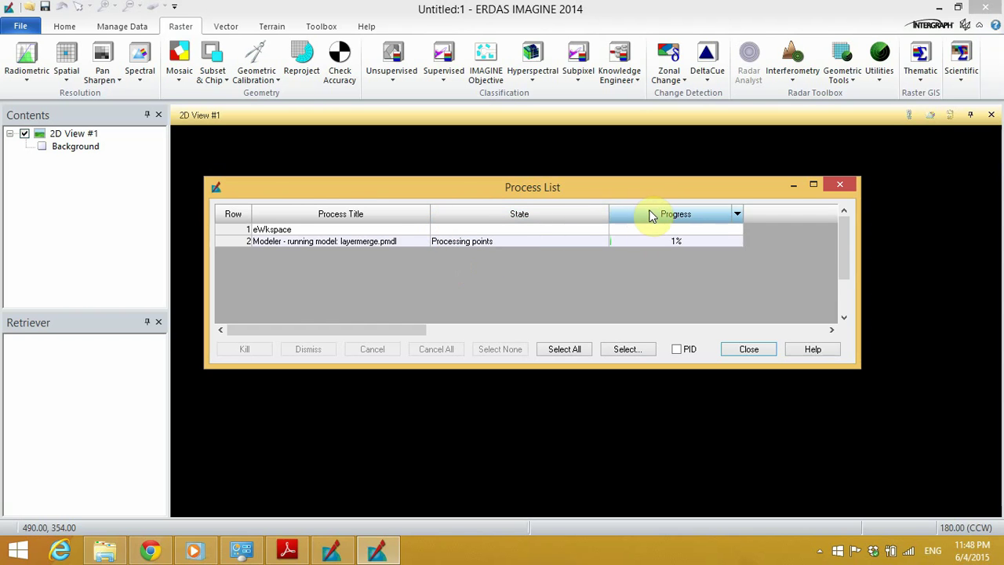
pyautogui.moveTo(650, 191); pyautogui.dragTo(622, 166)
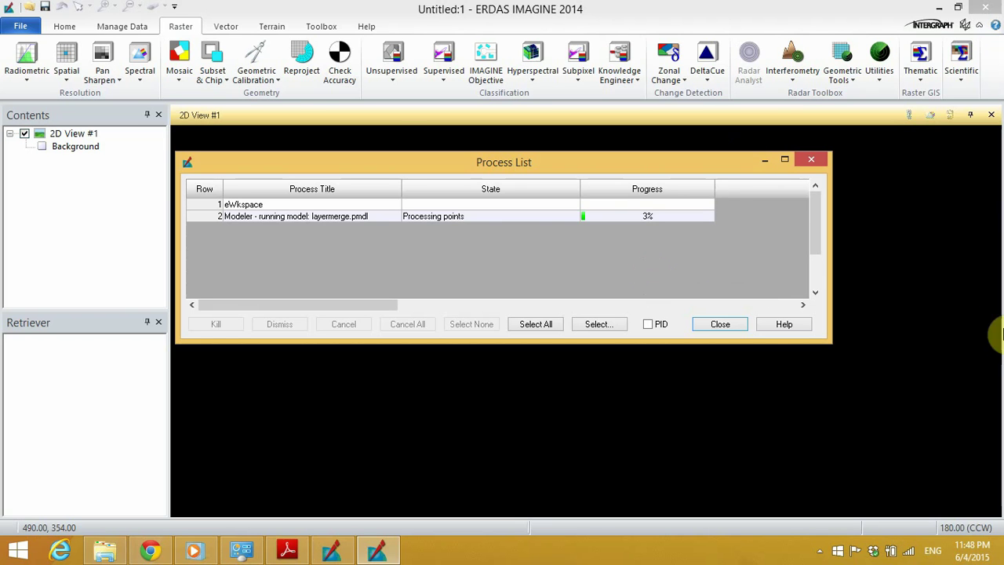
pyautogui.click(819, 550)
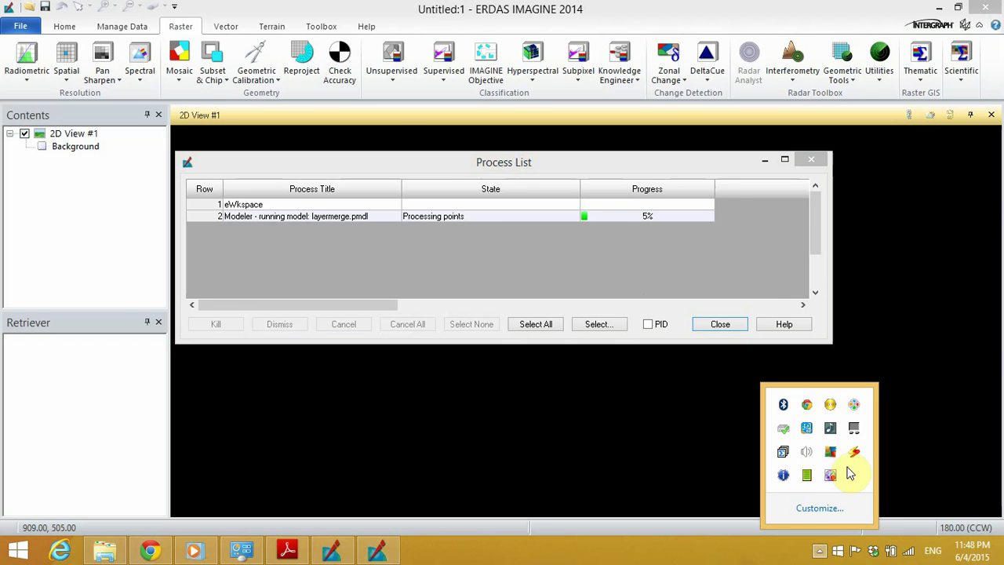
pyautogui.rightClick(831, 476)
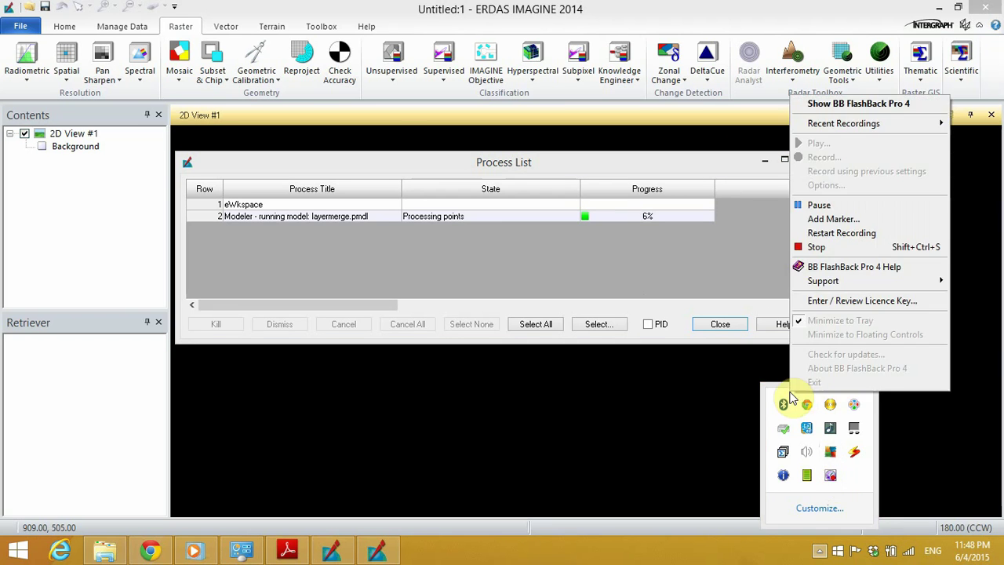
pyautogui.click(832, 205)
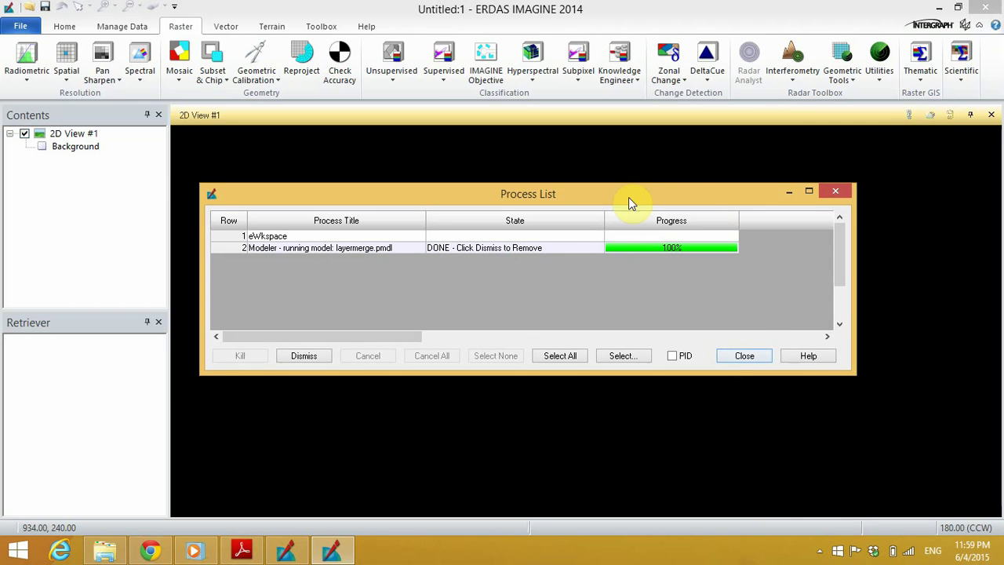
pyautogui.moveTo(628, 196); pyautogui.dragTo(664, 187)
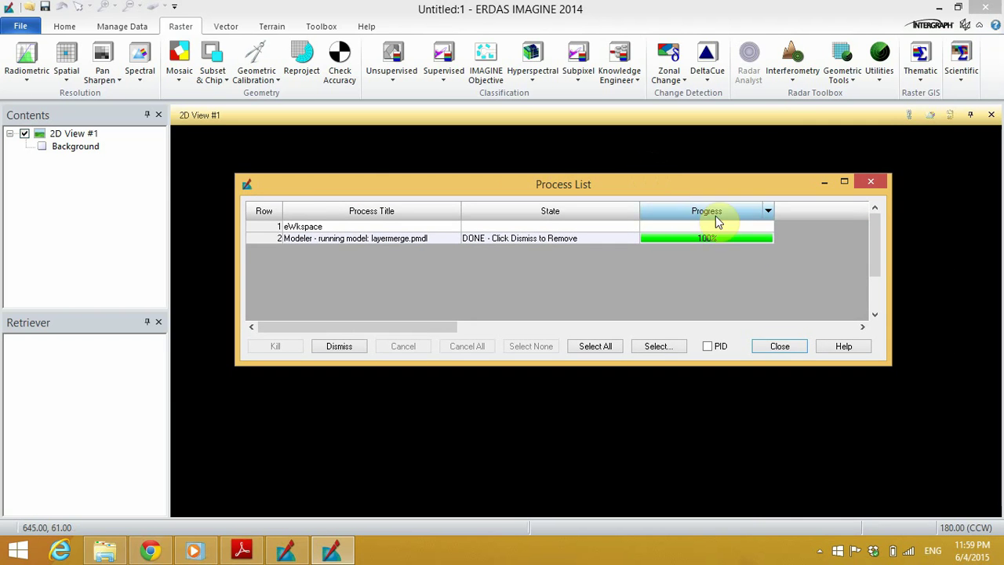
# Close the Process List and open lst_8_stk.img from the Recent list into 2D View #1
pyautogui.click(771, 347)
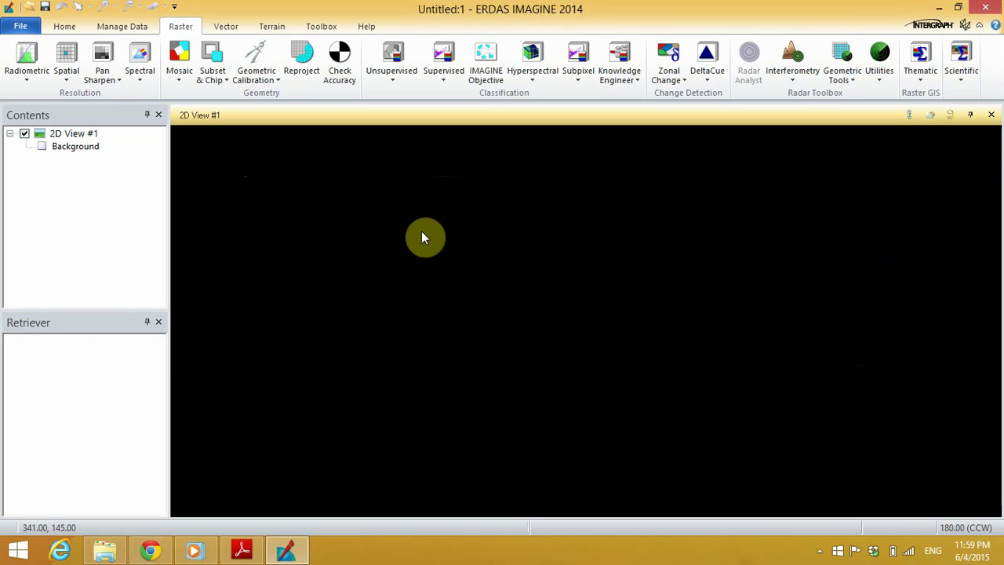
pyautogui.click(21, 31)
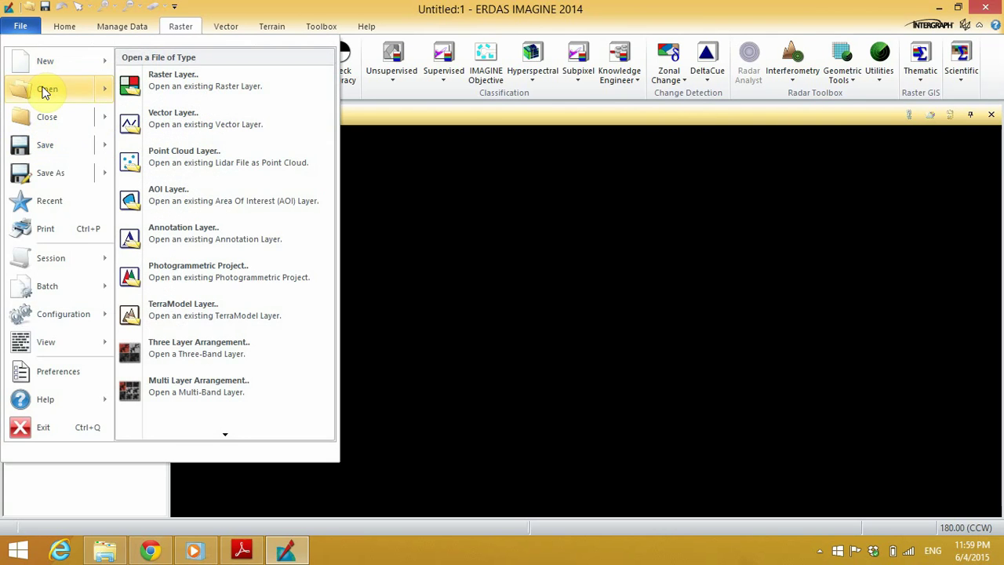
pyautogui.click(44, 88)
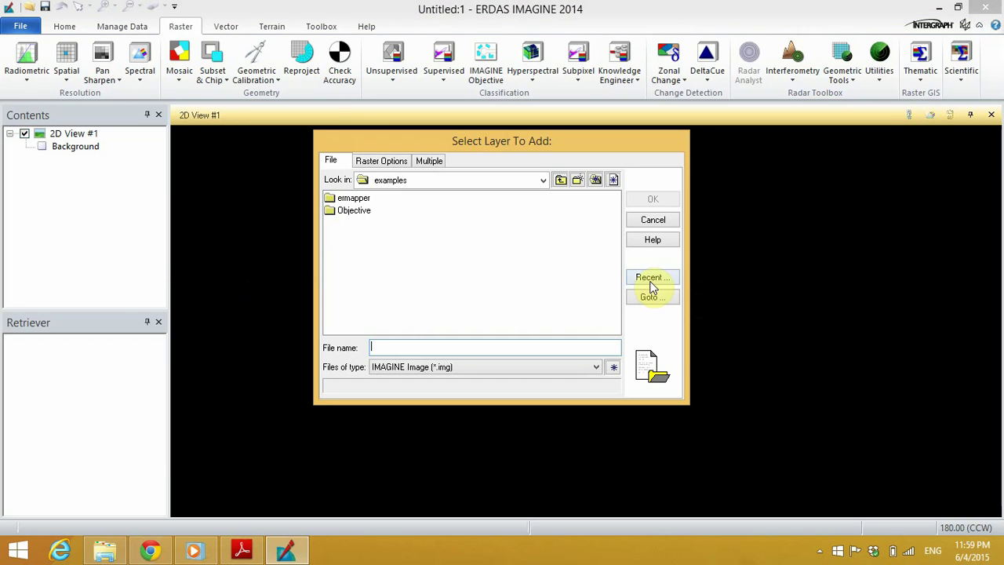
pyautogui.click(651, 278)
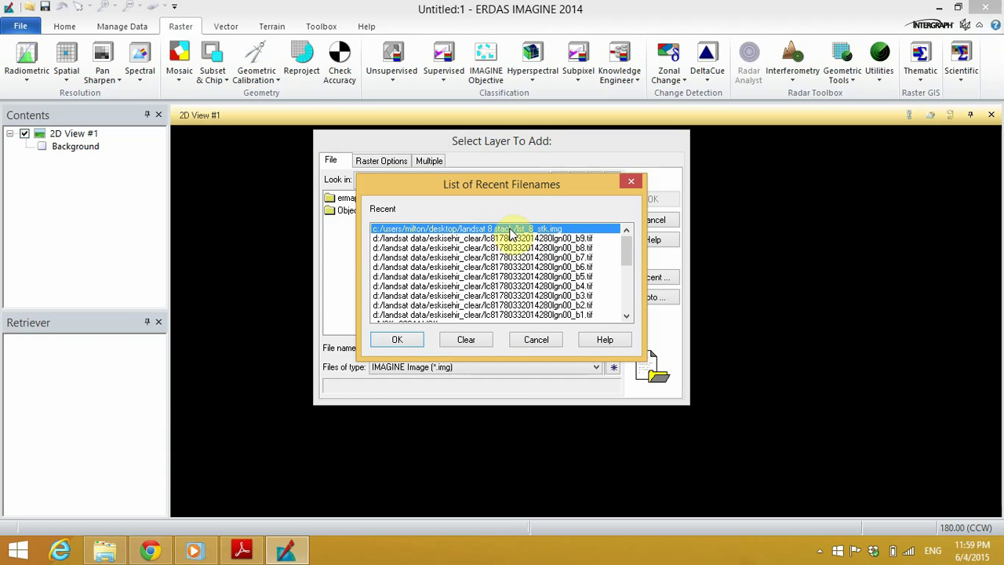
pyautogui.click(400, 340)
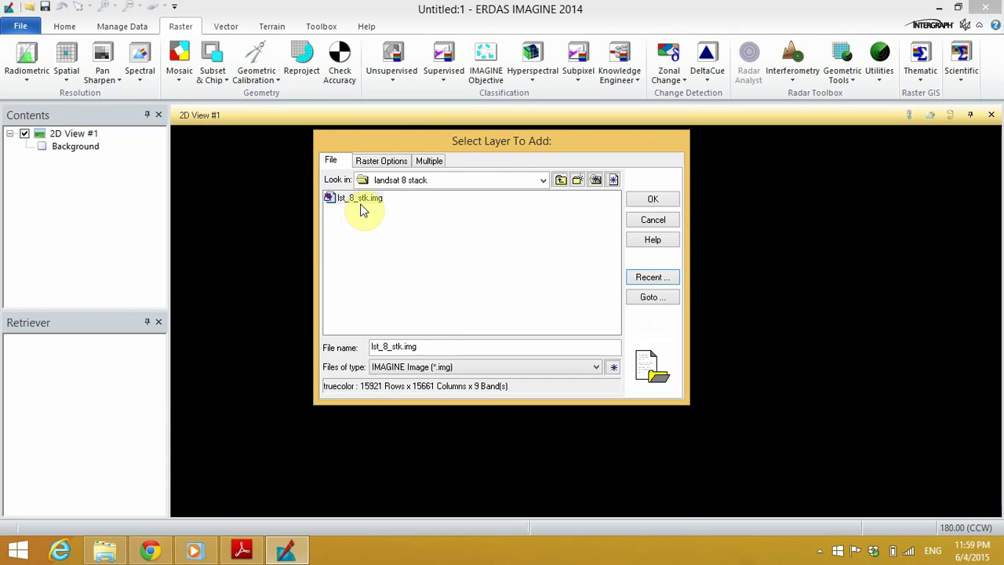
pyautogui.click(361, 200)
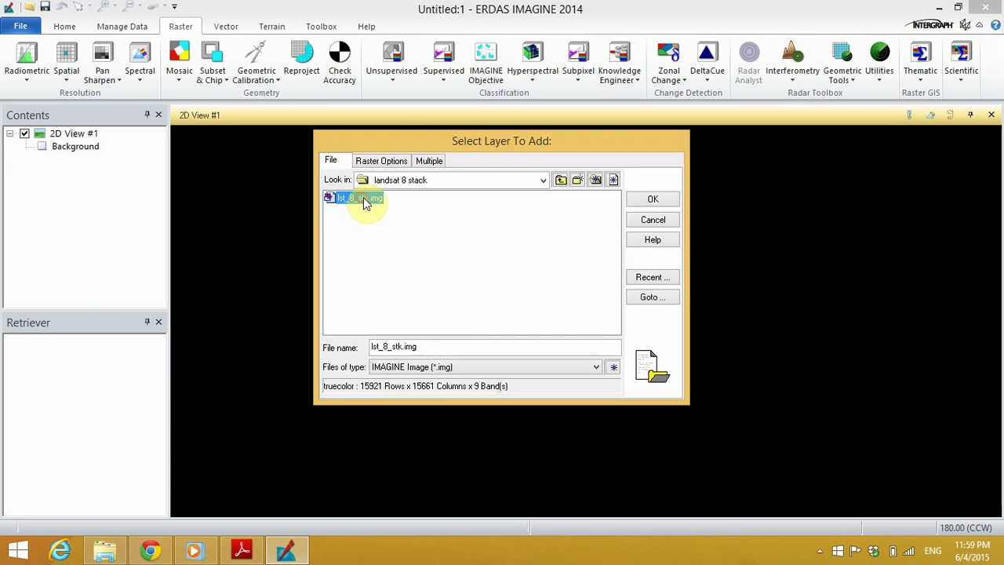
pyautogui.click(650, 201)
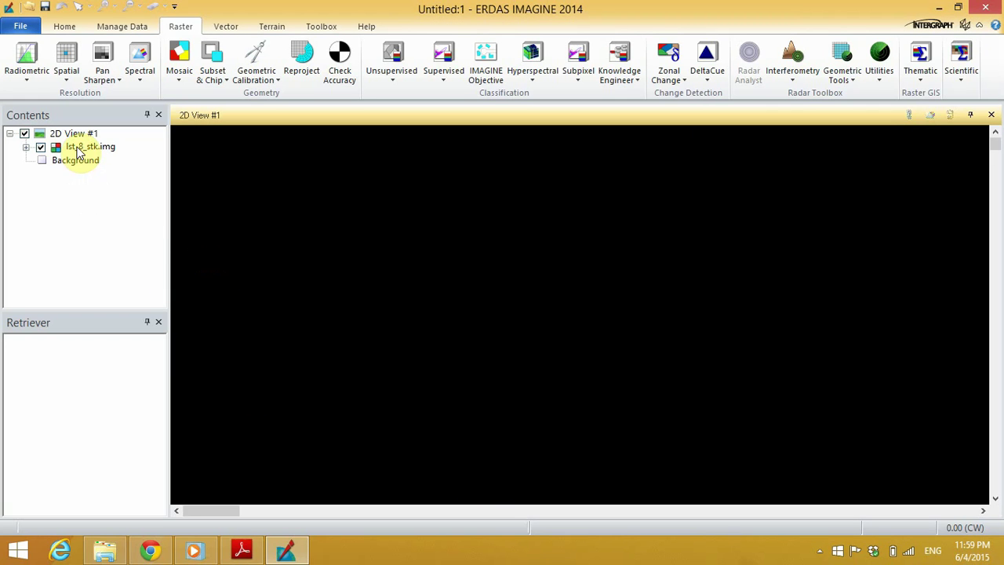
# Fit the lst_8_stk.img layer to the 2D View window
pyautogui.click(51, 150)
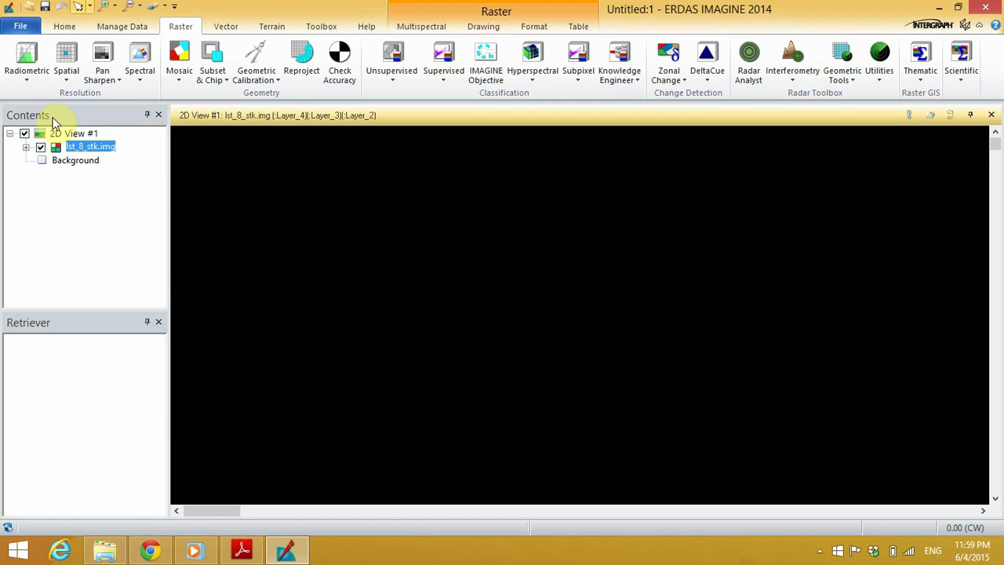
pyautogui.rightClick(80, 150)
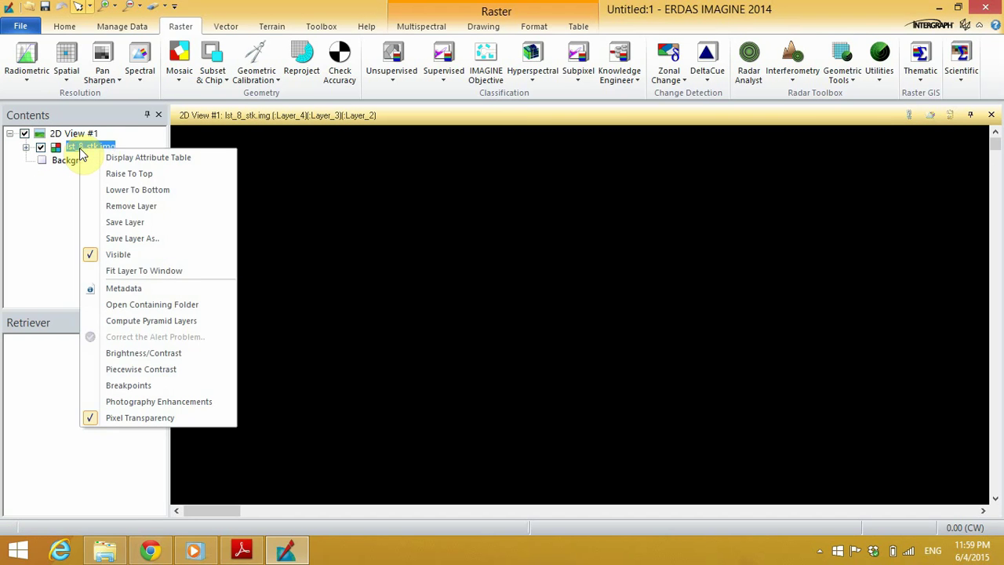
pyautogui.click(172, 271)
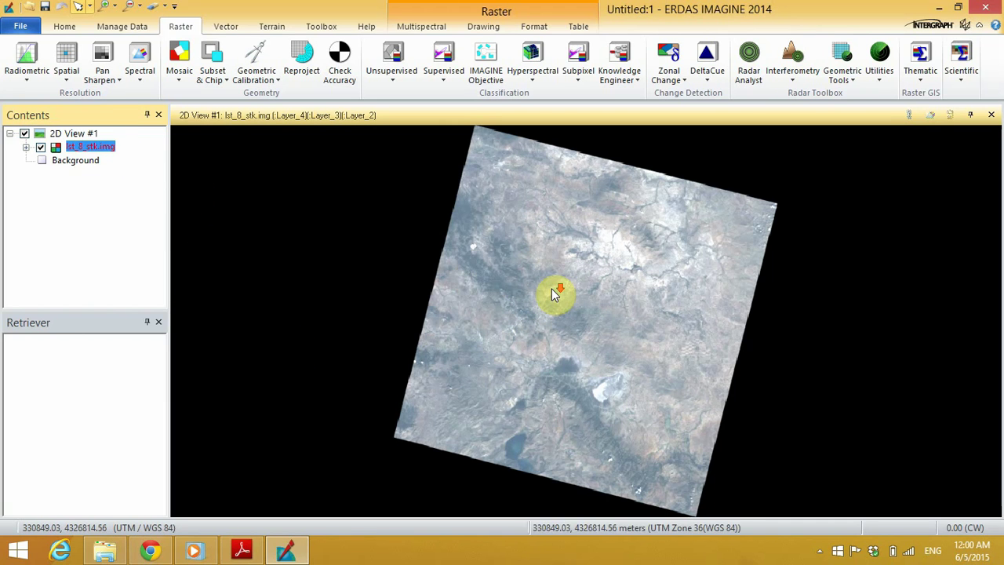
# Zoom with the mouse wheel and pan with the scrollbars to inspect parts of the scene
pyautogui.scroll(2, 553, 293)
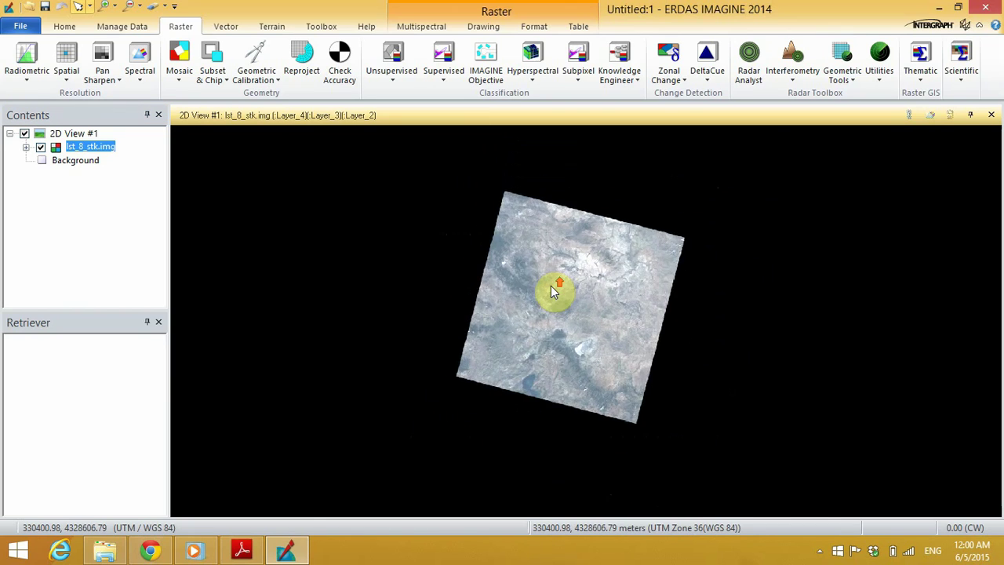
pyautogui.scroll(-4, 553, 293)
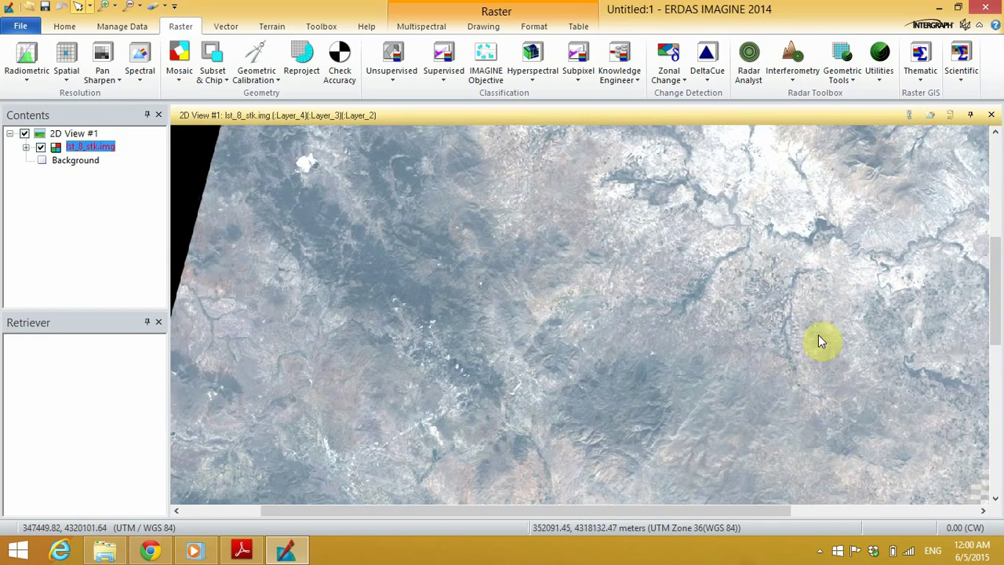
pyautogui.moveTo(989, 287); pyautogui.dragTo(993, 347)
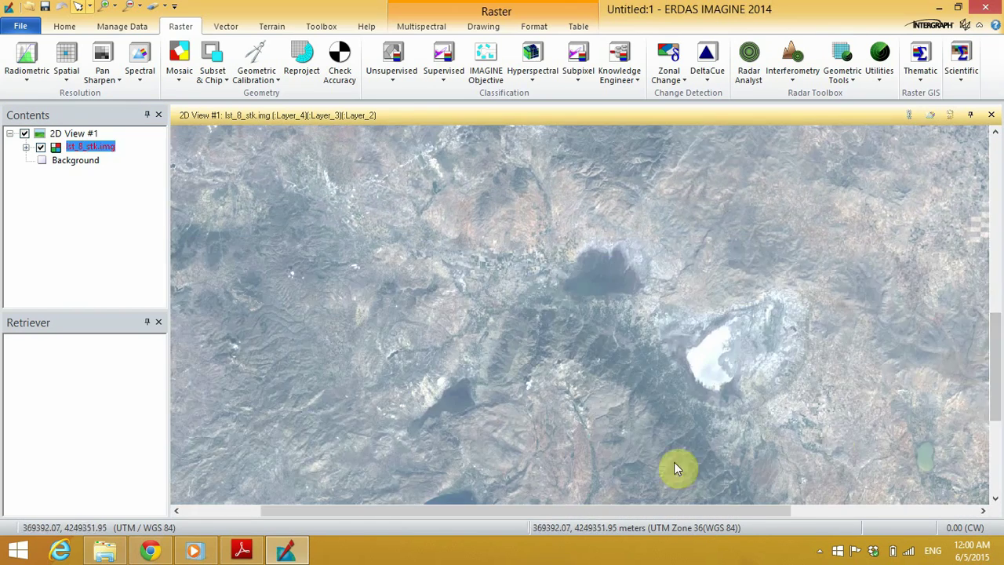
pyautogui.moveTo(588, 511); pyautogui.dragTo(632, 511)
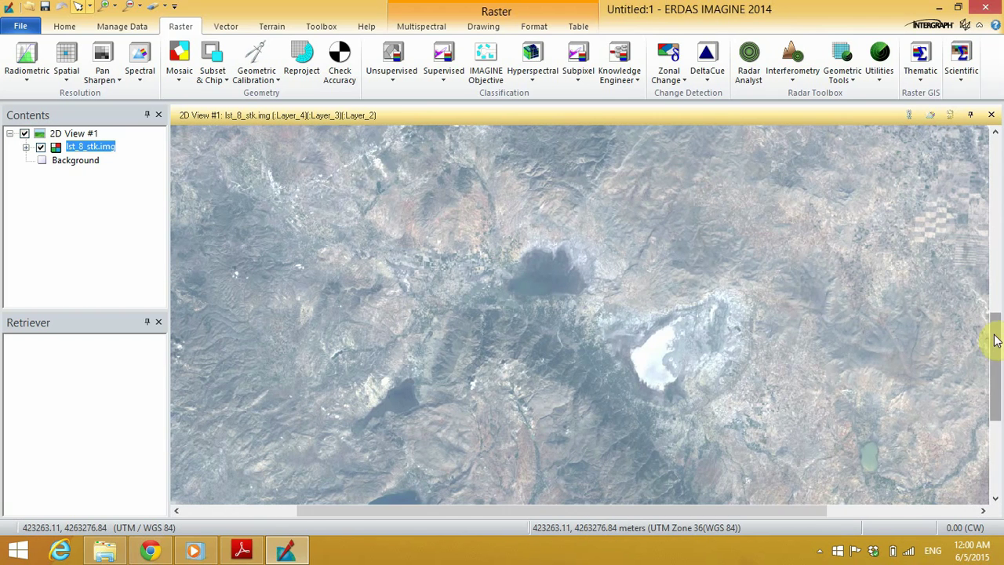
pyautogui.moveTo(996, 340); pyautogui.dragTo(993, 410)
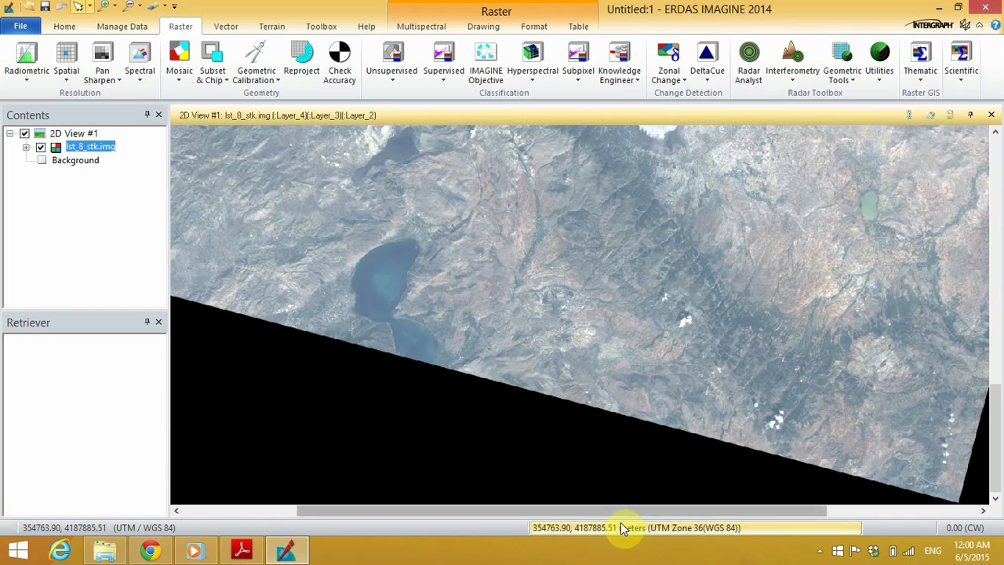
pyautogui.rightClick(584, 520)
pyautogui.click(582, 514)
pyautogui.moveTo(583, 512); pyautogui.dragTo(521, 509)
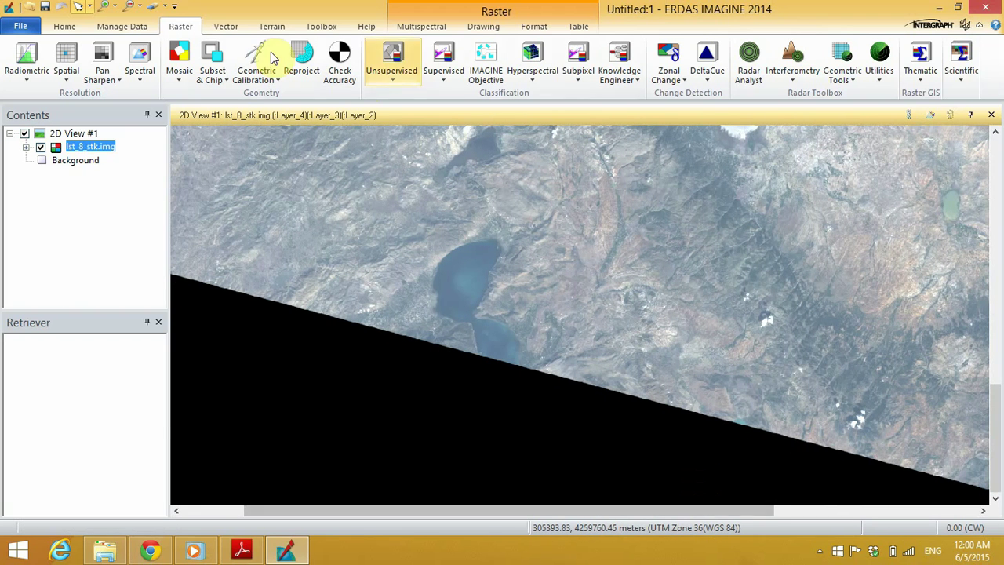
# Refit lst_8_stk.img to the window, check the Multispectral red-band options, then switch to Adobe Reader
pyautogui.rightClick(82, 149)
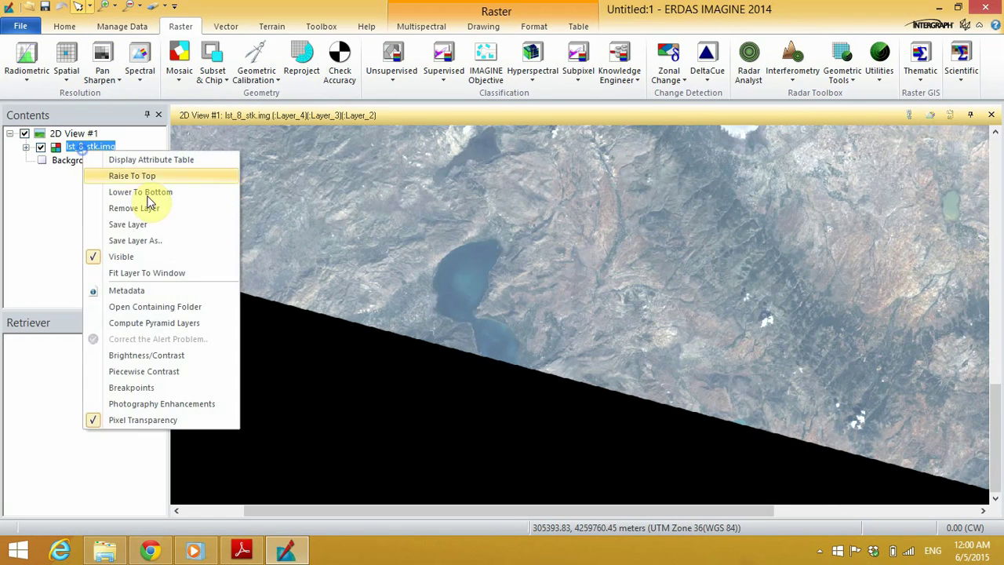
pyautogui.click(161, 271)
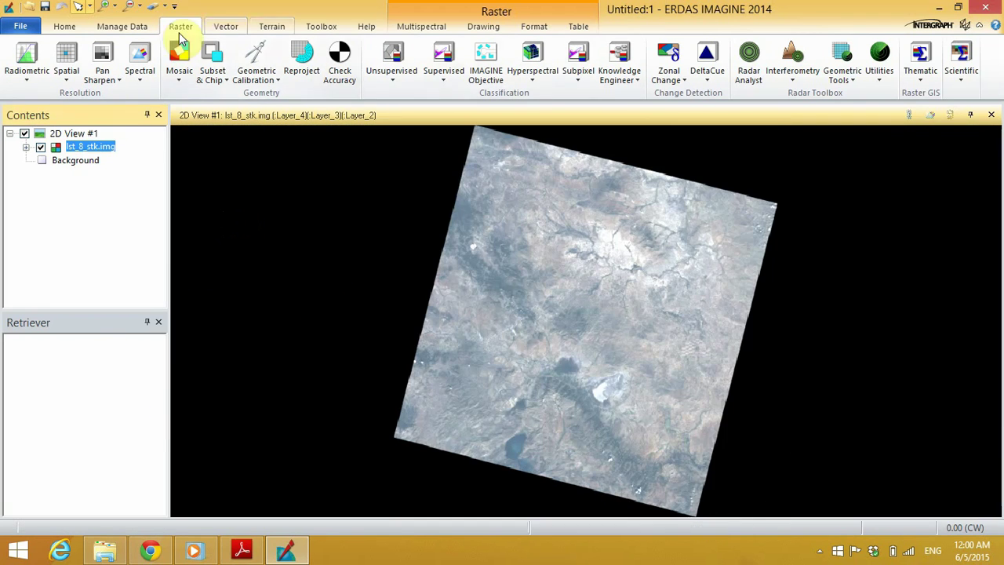
pyautogui.click(422, 29)
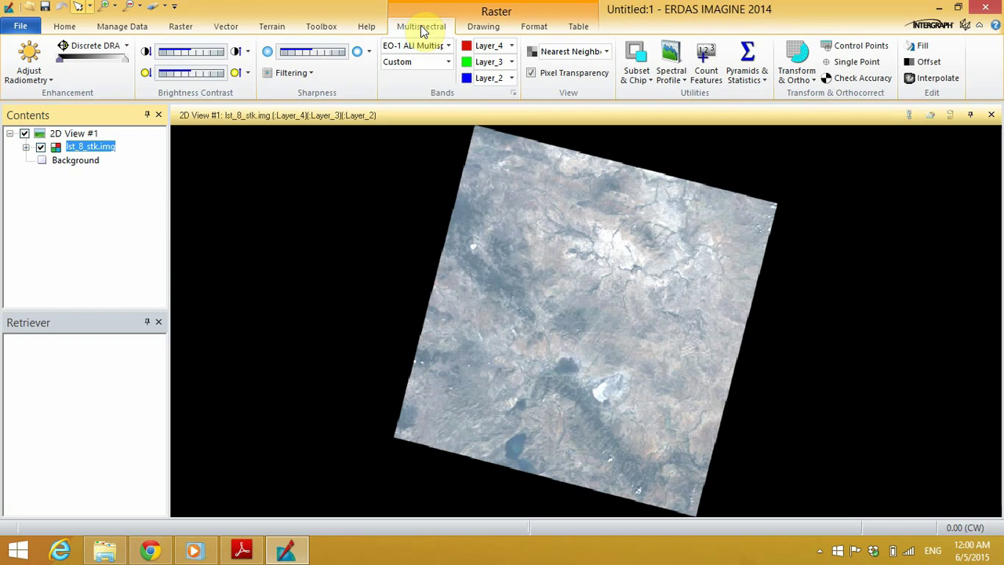
pyautogui.click(512, 49)
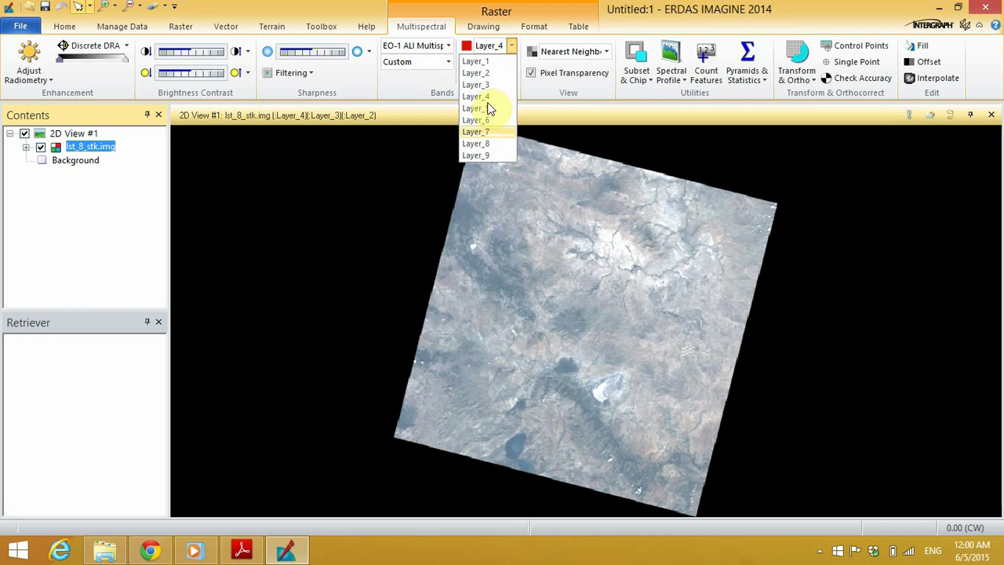
pyautogui.click(545, 9)
pyautogui.click(243, 550)
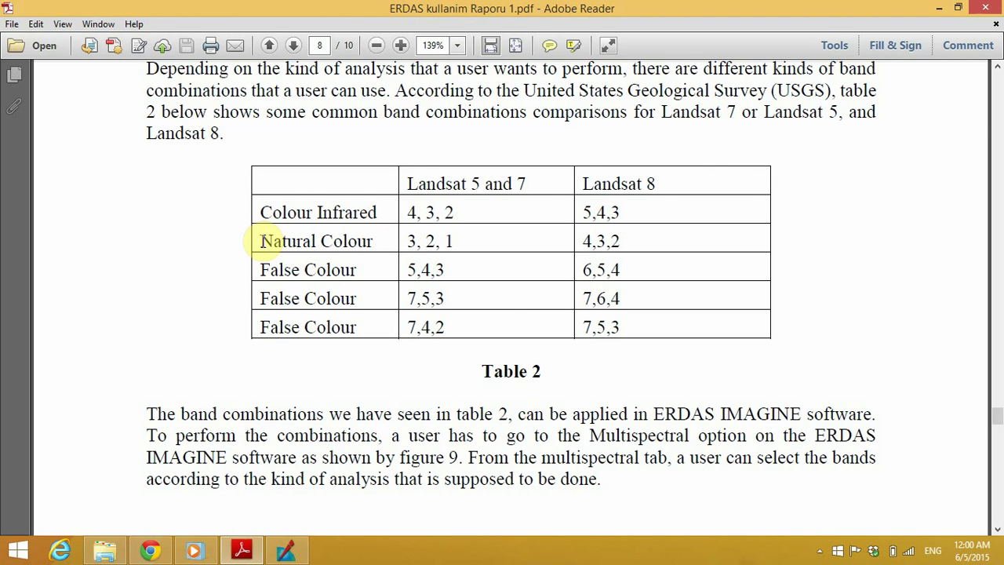
# Highlight the False Colour row and its Landsat 8 combination 6,5,4 in Table 2
pyautogui.click(261, 269)
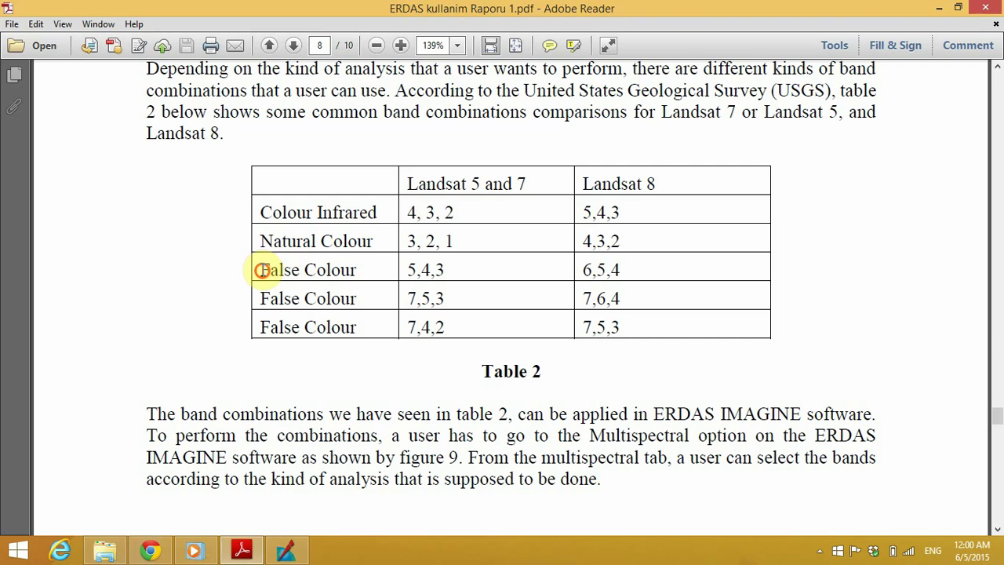
pyautogui.moveTo(262, 270); pyautogui.dragTo(347, 271)
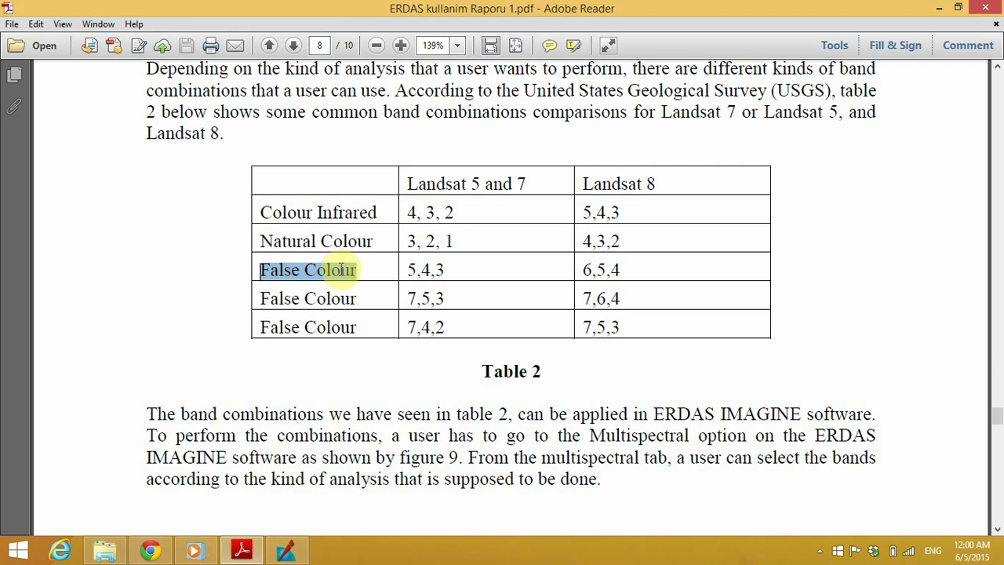
pyautogui.click(585, 269)
pyautogui.click(598, 268)
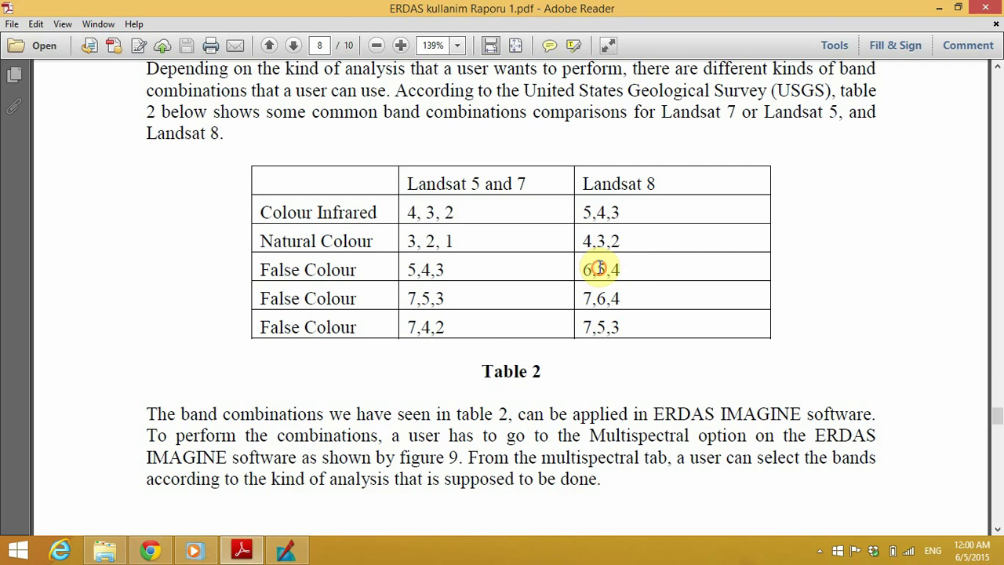
# Back in ERDAS IMAGINE, assign Layer_6 to red, Layer_5 to green and Layer_4 to blue
pyautogui.click(286, 549)
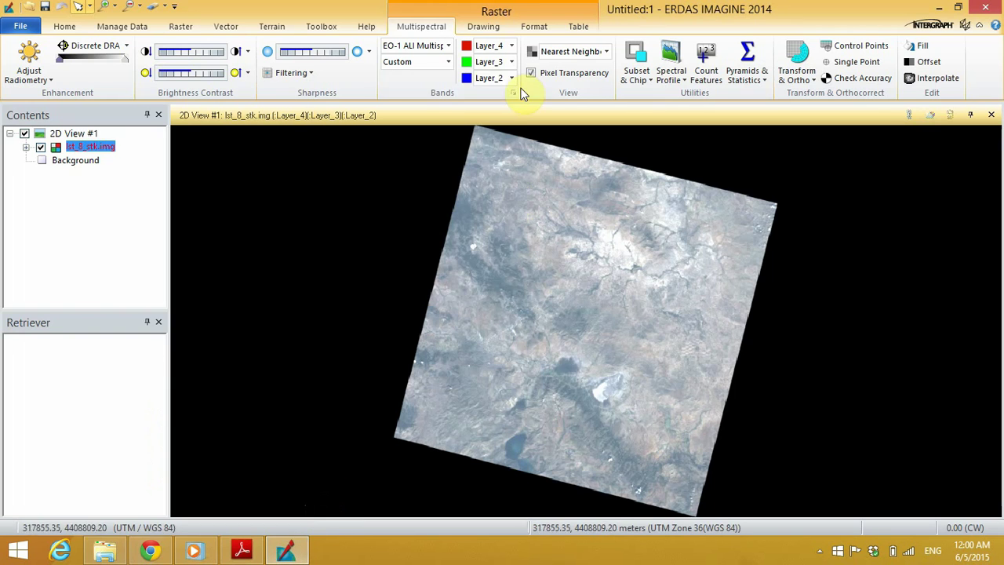
pyautogui.click(509, 46)
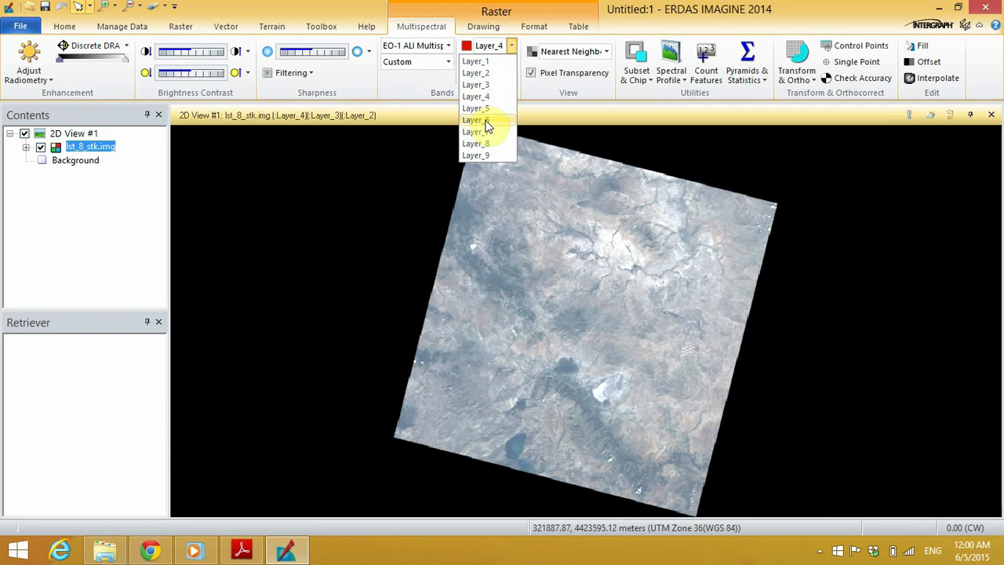
pyautogui.click(485, 121)
pyautogui.click(510, 61)
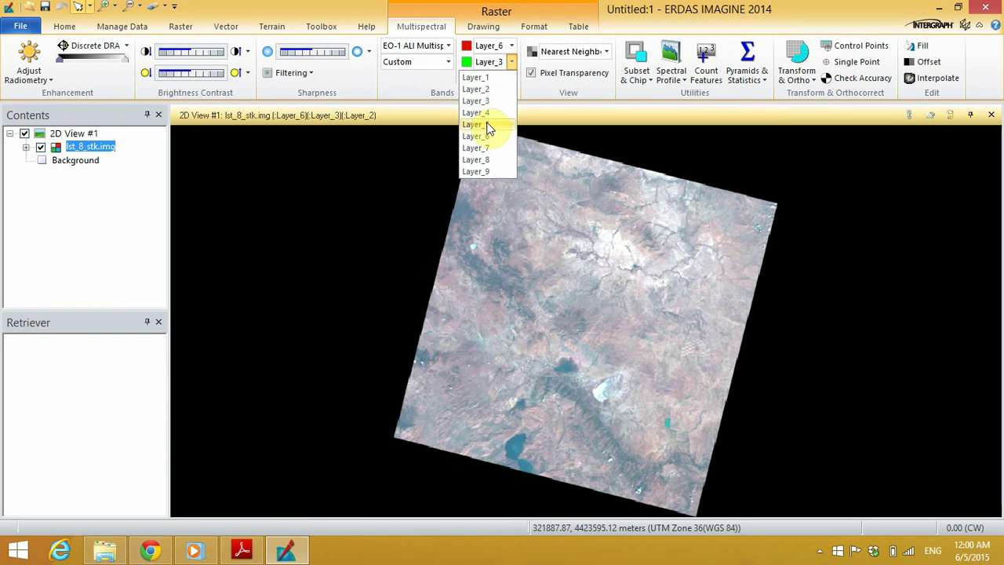
pyautogui.click(486, 127)
pyautogui.click(511, 78)
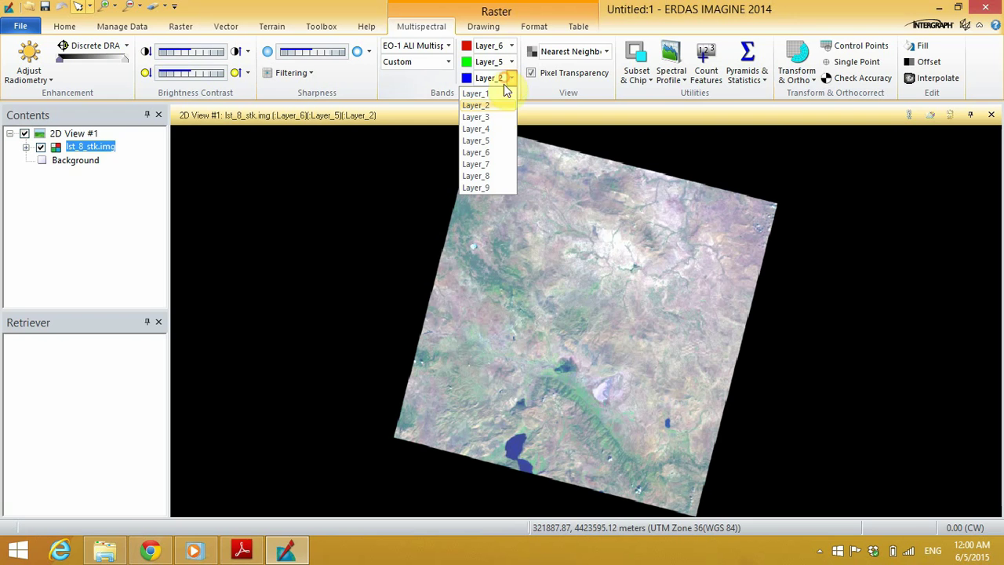
pyautogui.click(488, 129)
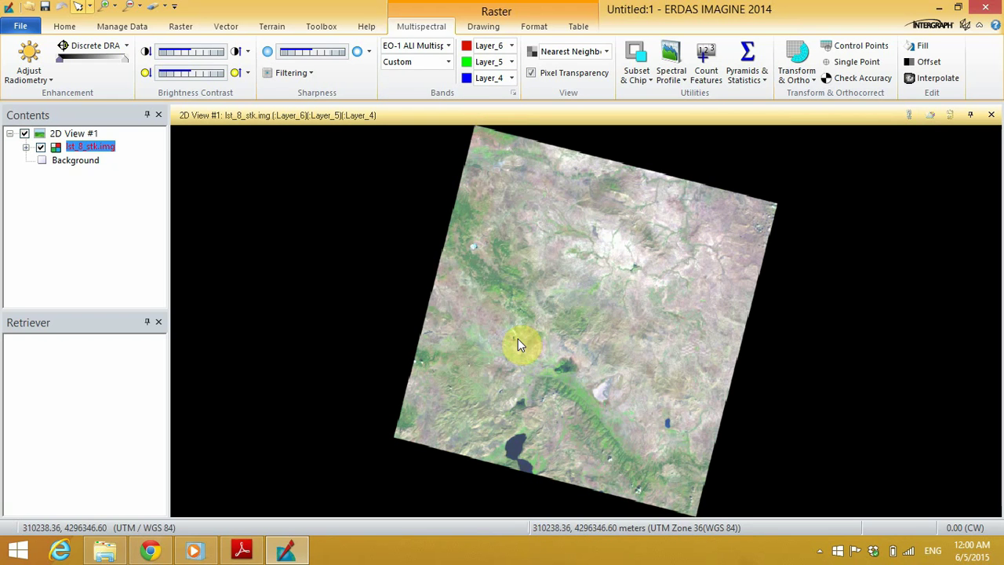
# Zoom in on the 6-5-4 composite and show the hidden system tray icons
pyautogui.scroll(5, 518, 339)
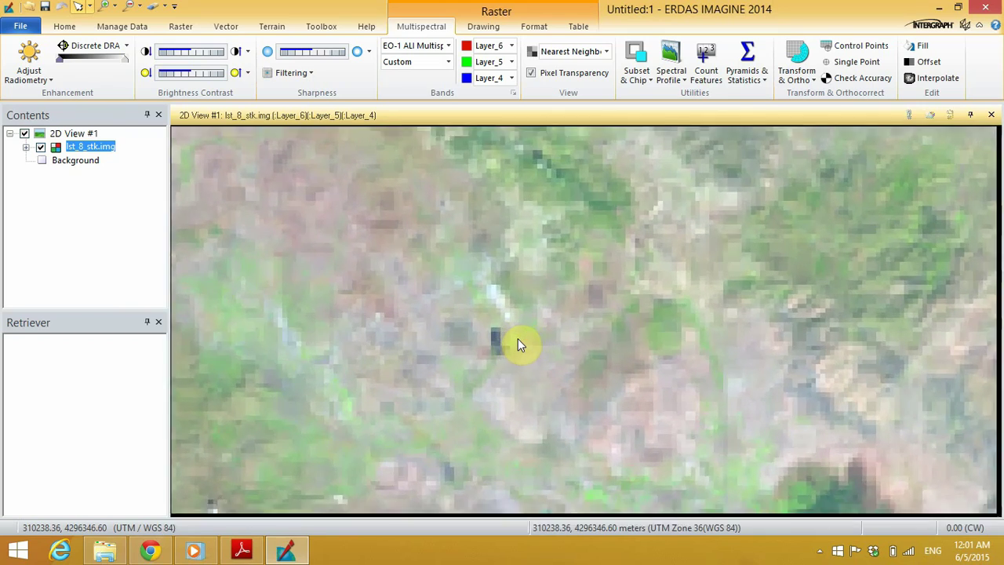
pyautogui.scroll(-3, 518, 338)
pyautogui.scroll(3, 512, 329)
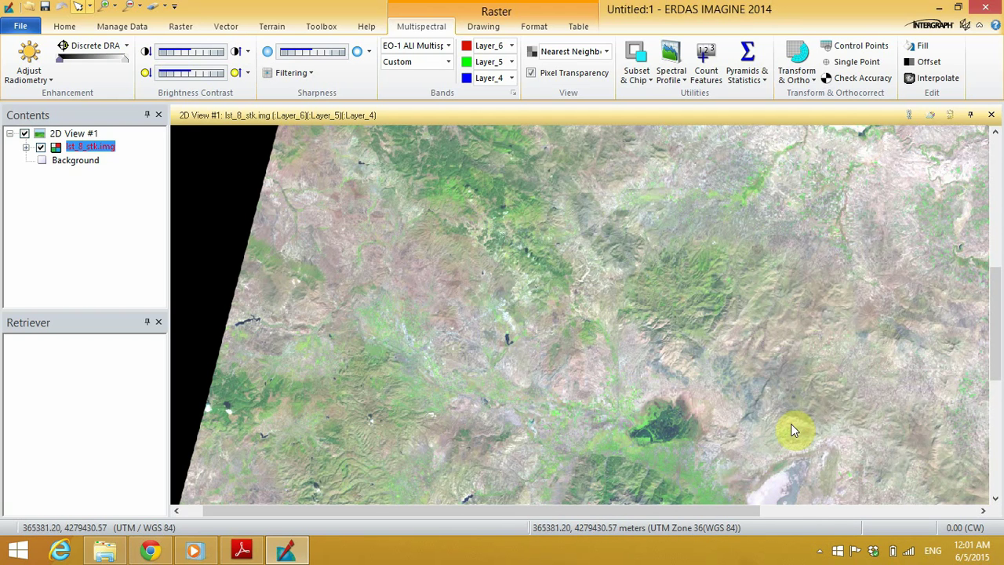
pyautogui.click(818, 552)
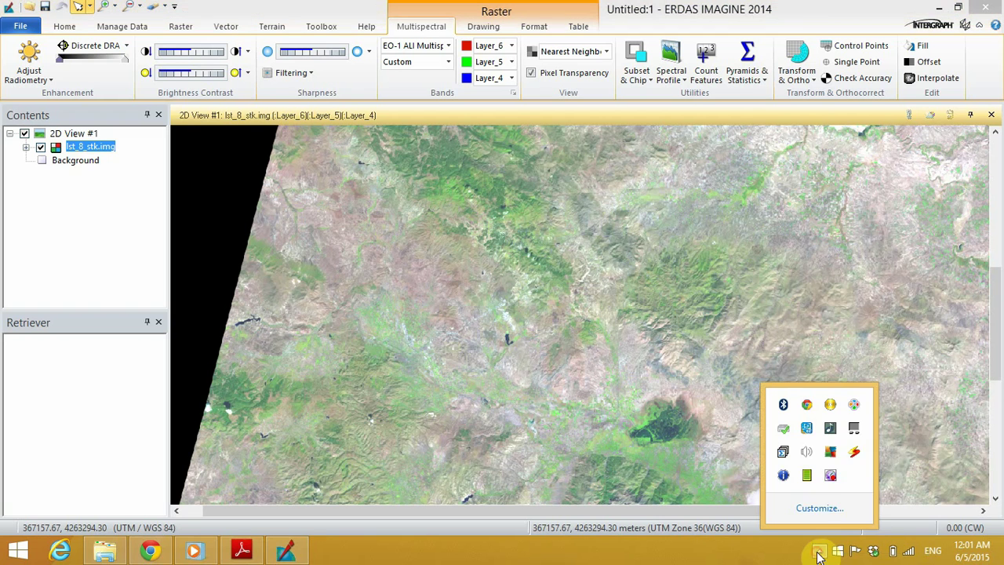